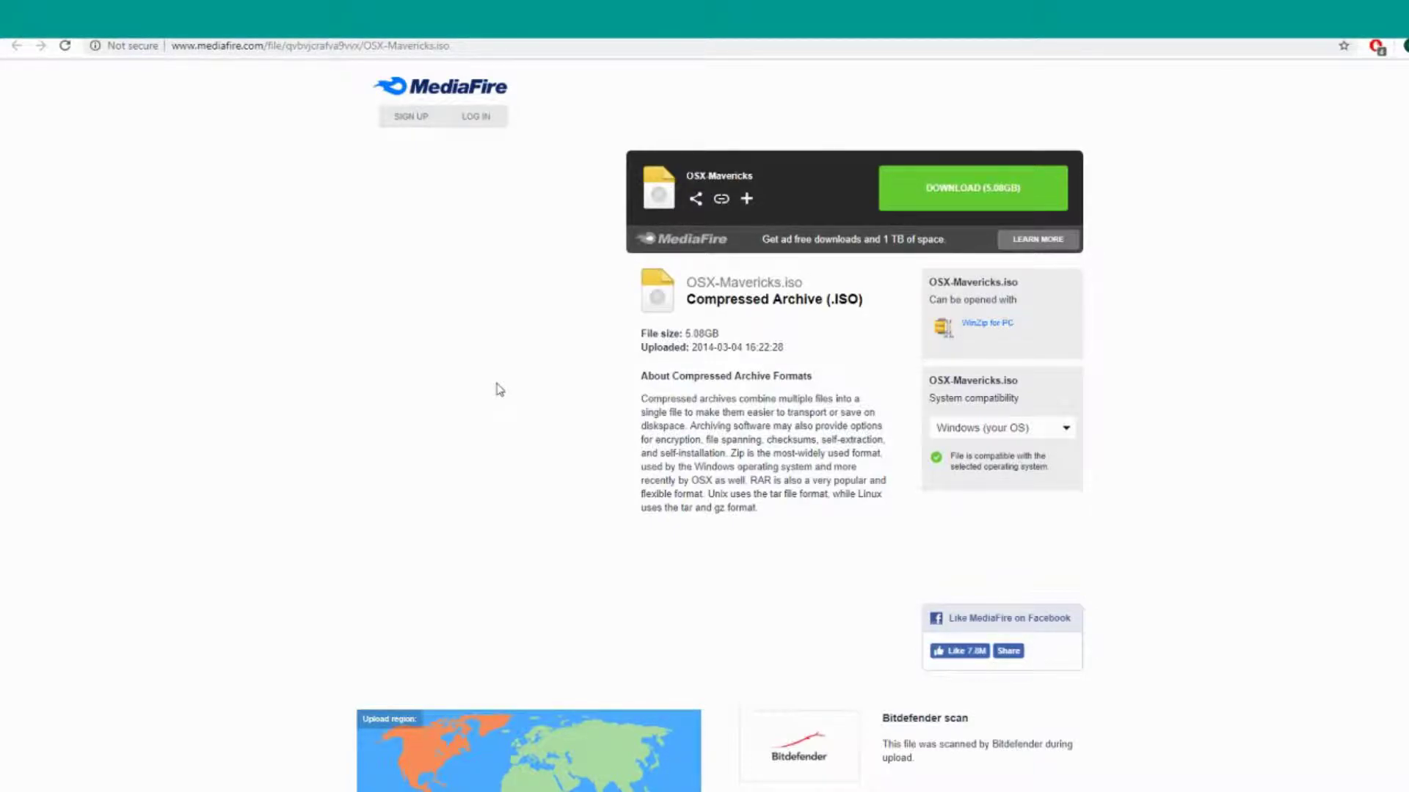
- Download the OSX-Mavericks.iso disk image from its MediaFire page
{"action": "left_click", "coordinate": [940, 194]}
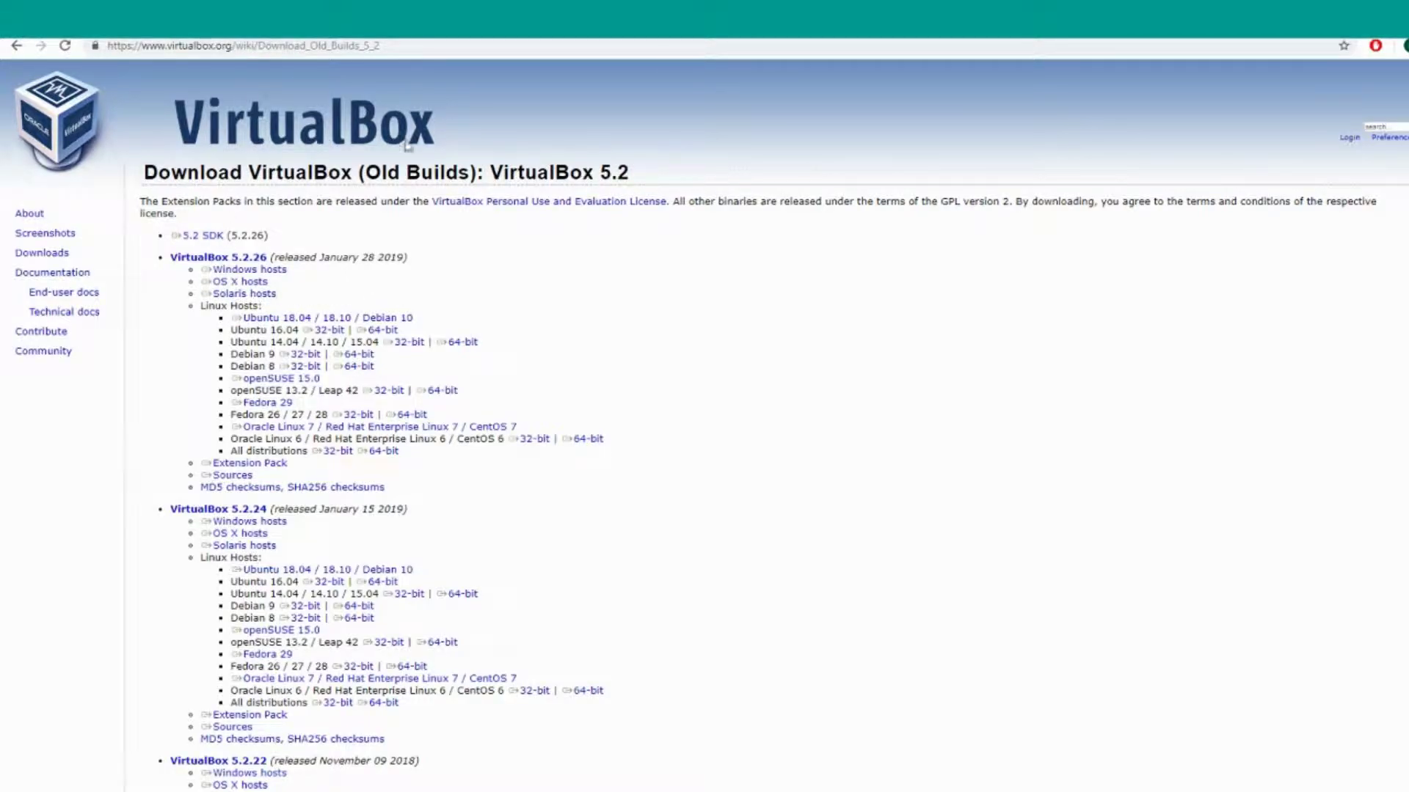
- Download the VirtualBox 5.2.26 installer for Windows hosts, launch it and proceed past the setup wizard's welcome page
{"action": "triple_click", "coordinate": [262, 270]}
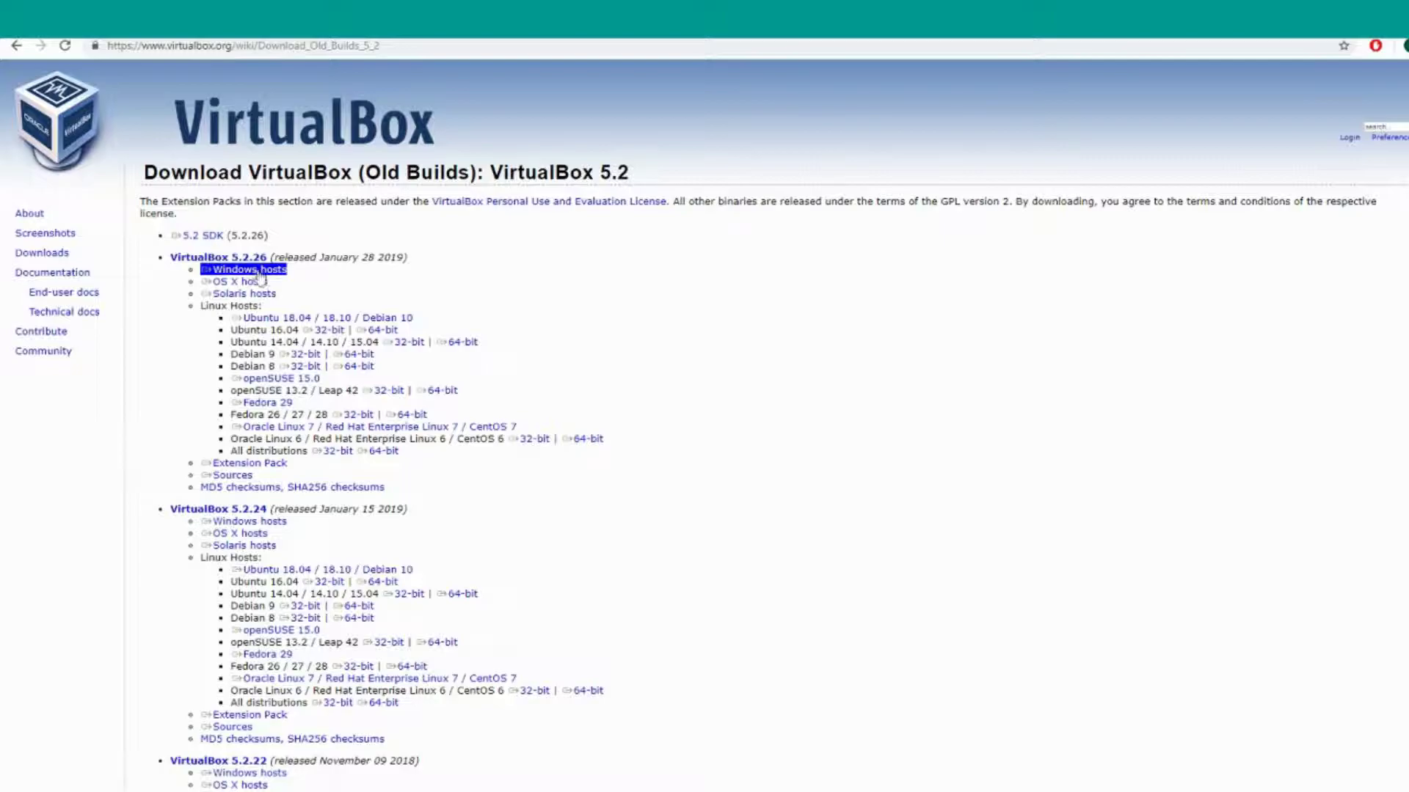
{"action": "double_click", "coordinate": [239, 264]}
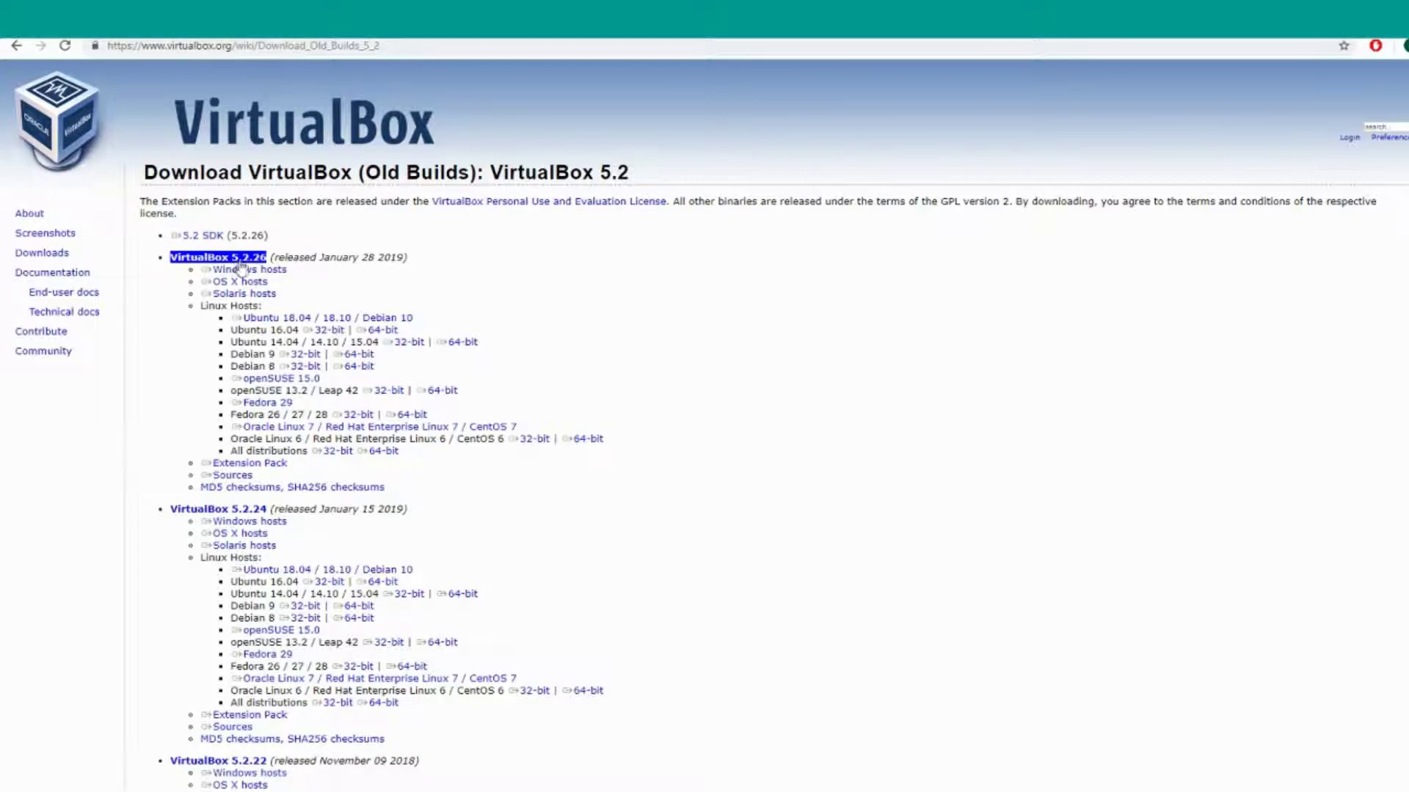
{"action": "triple_click", "coordinate": [259, 271]}
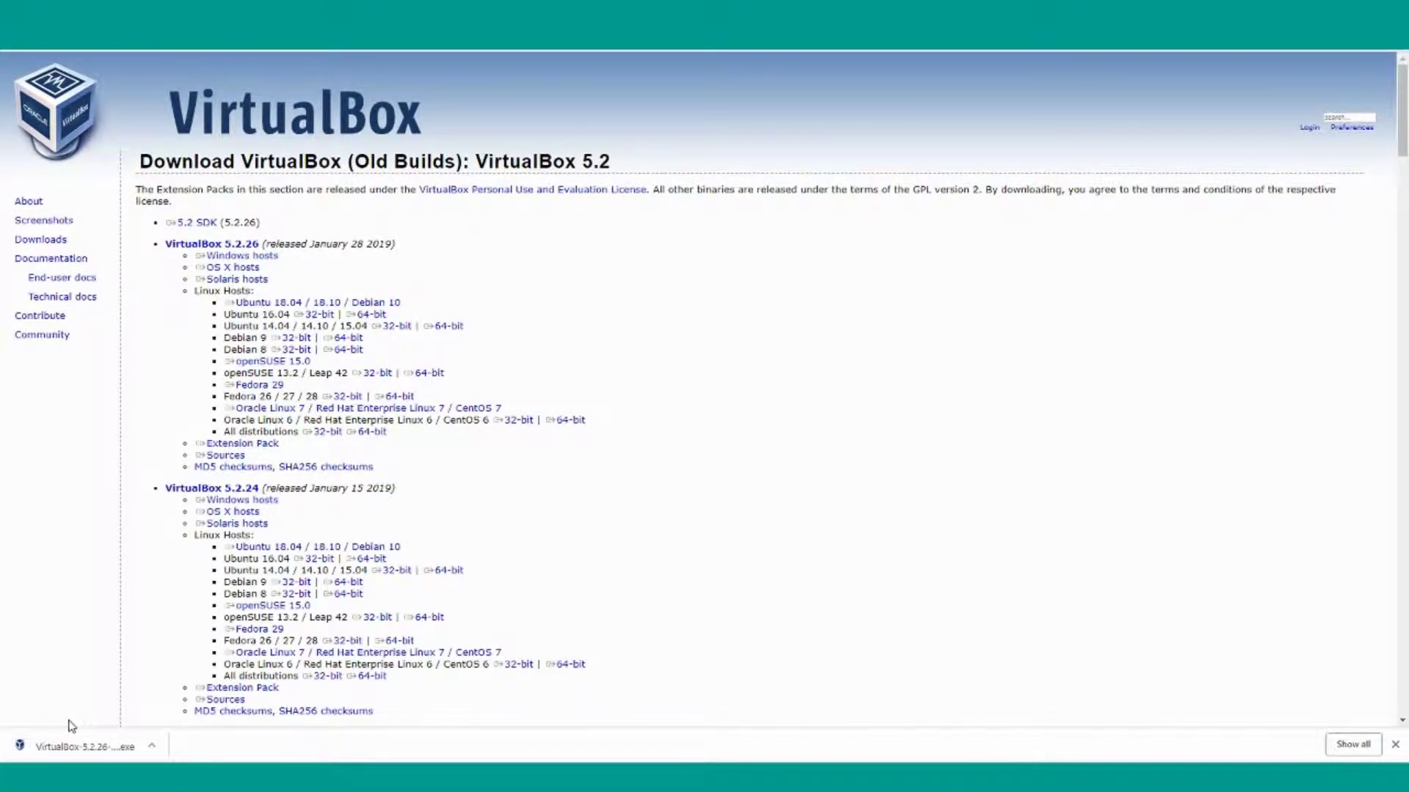
{"action": "left_click", "coordinate": [70, 746]}
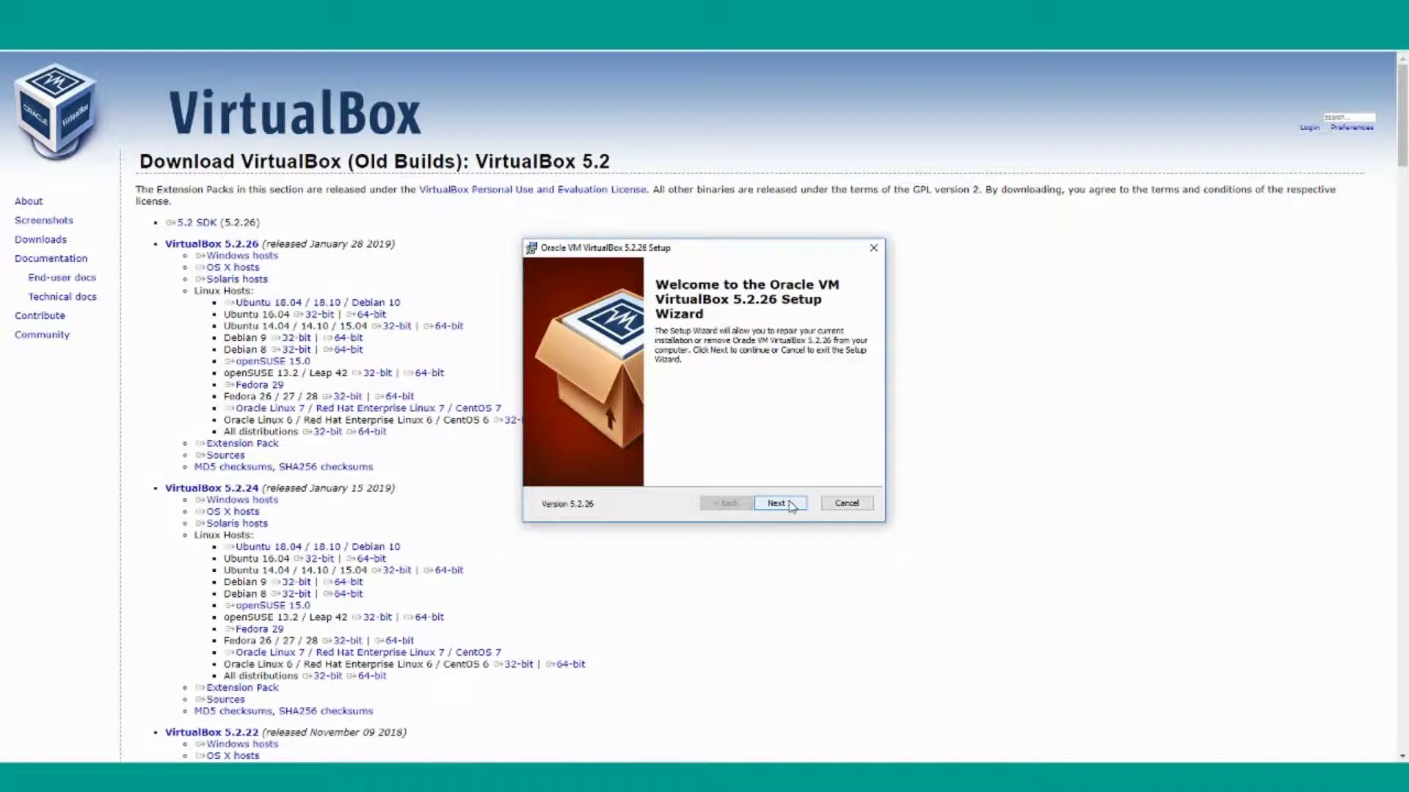
{"action": "left_click", "coordinate": [778, 503]}
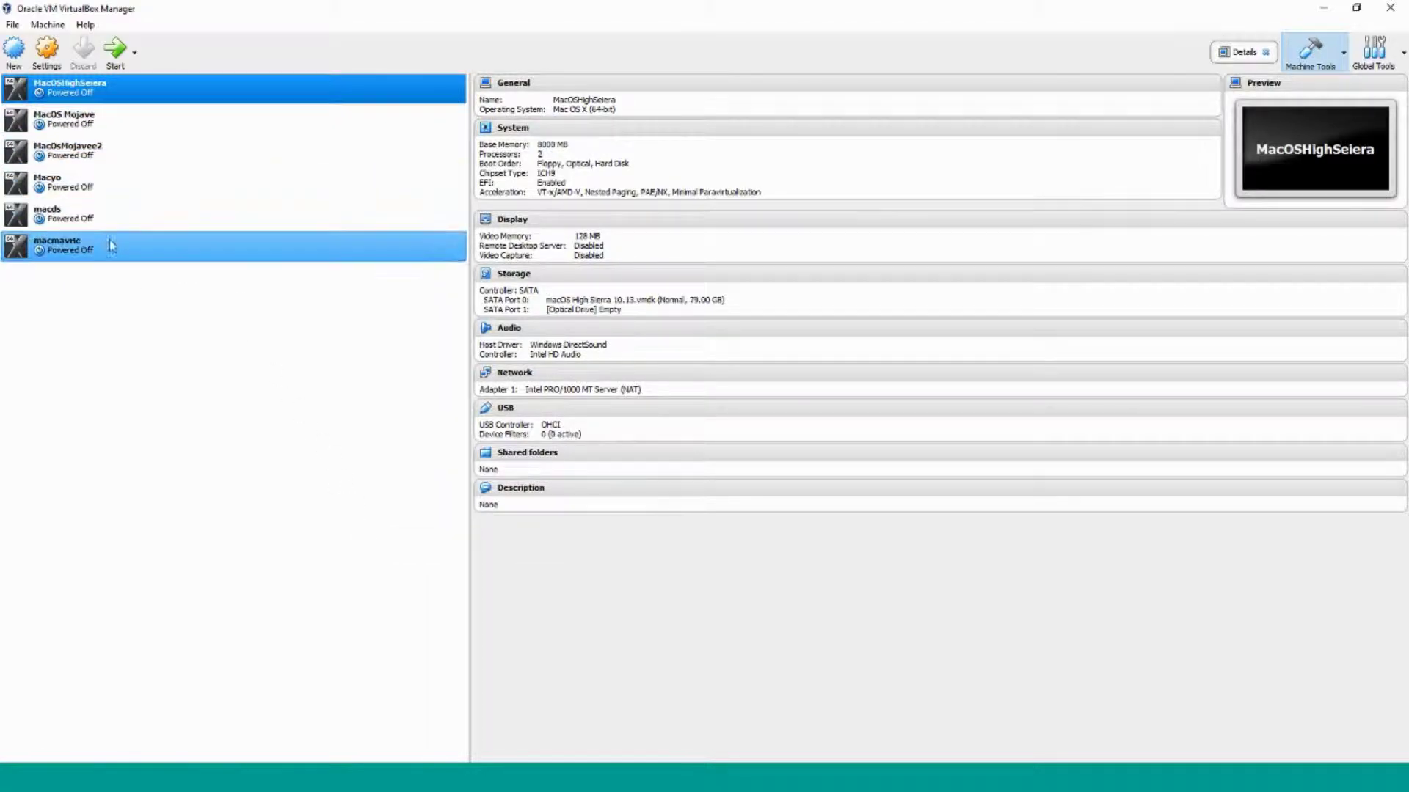
- Start a new virtual machine named macosmaveri with type Mac OS X and version Mac OS X 10.9 Mavericks (64-bit)
{"action": "left_click", "coordinate": [12, 51]}
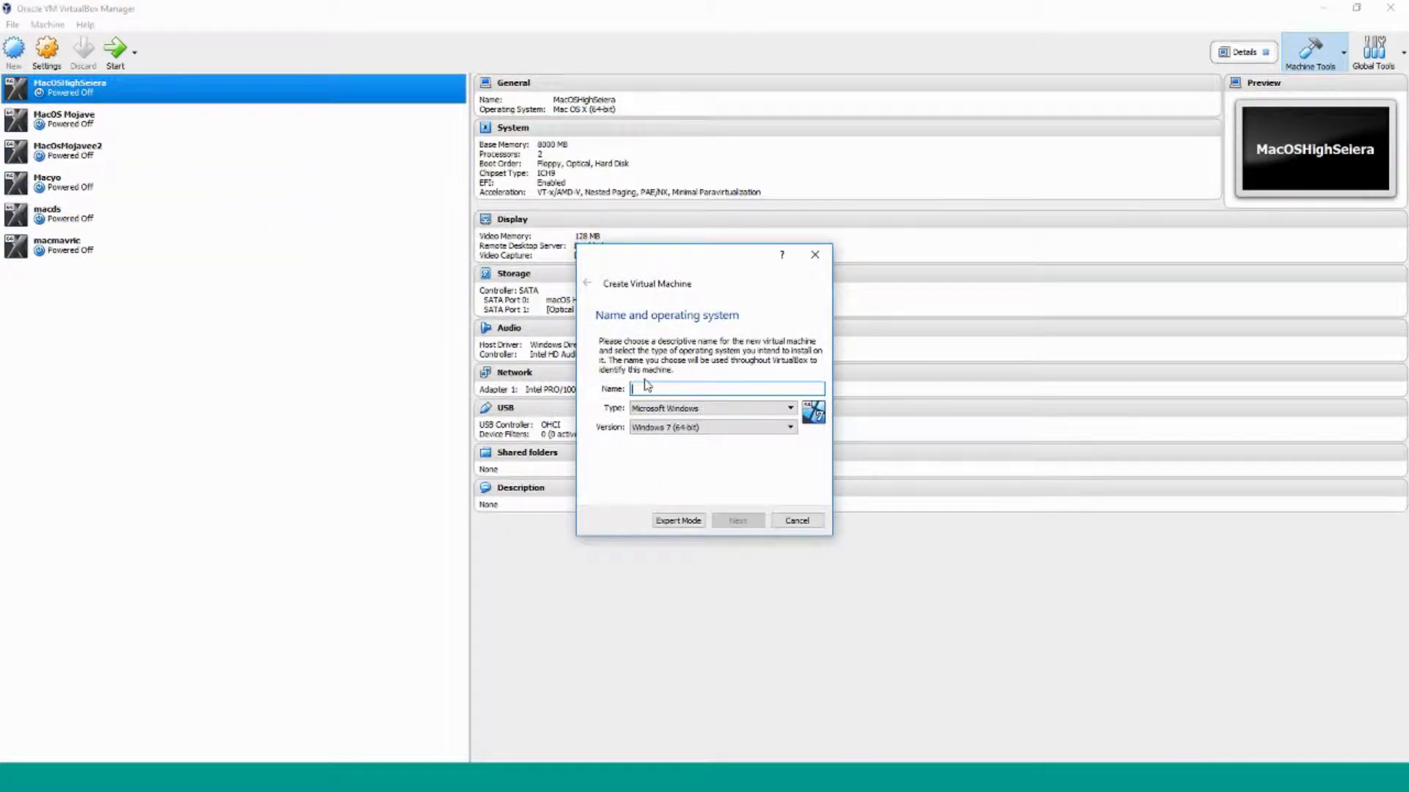
{"action": "type", "text": "macosmaveri"}
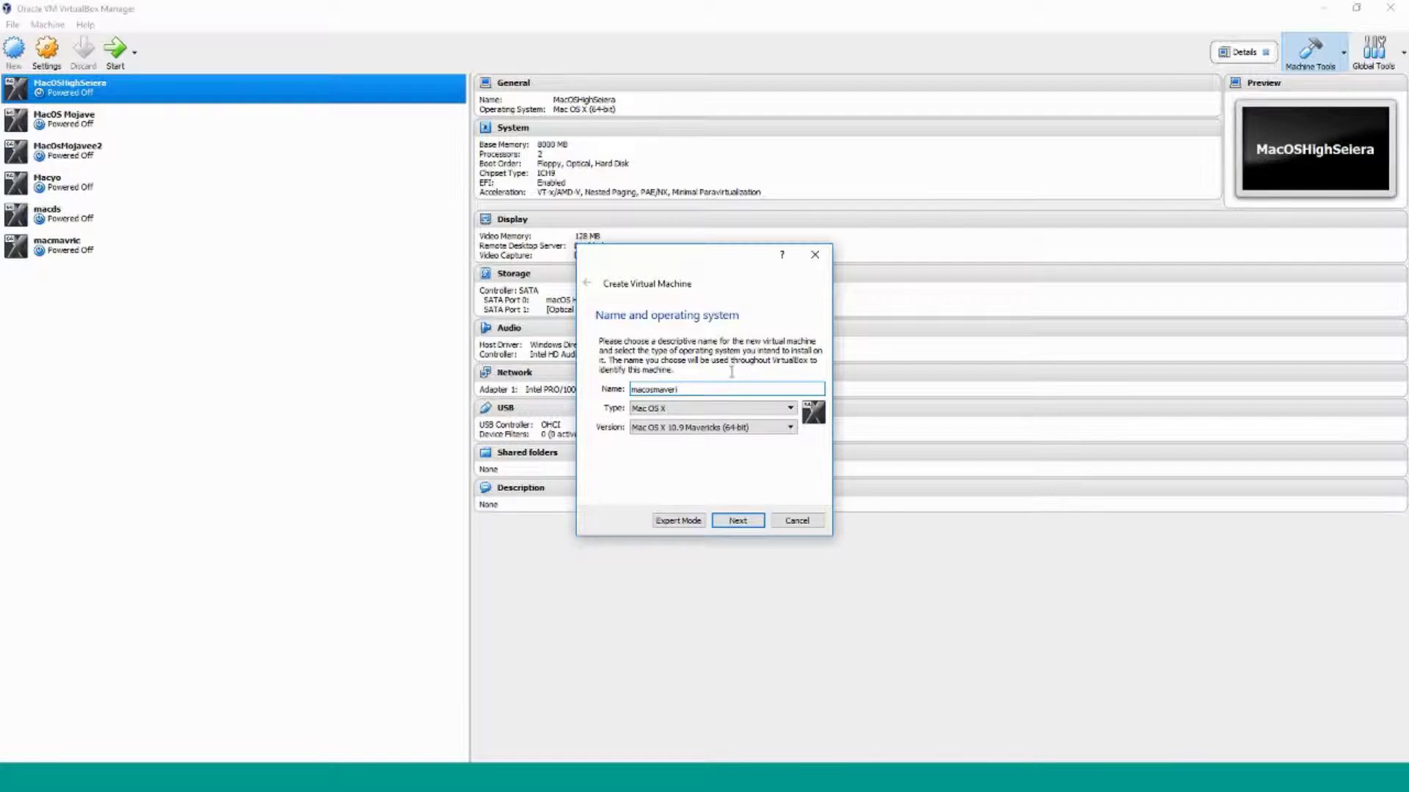
{"action": "left_click", "coordinate": [722, 412]}
{"action": "left_click", "coordinate": [674, 471]}
{"action": "left_click", "coordinate": [685, 428]}
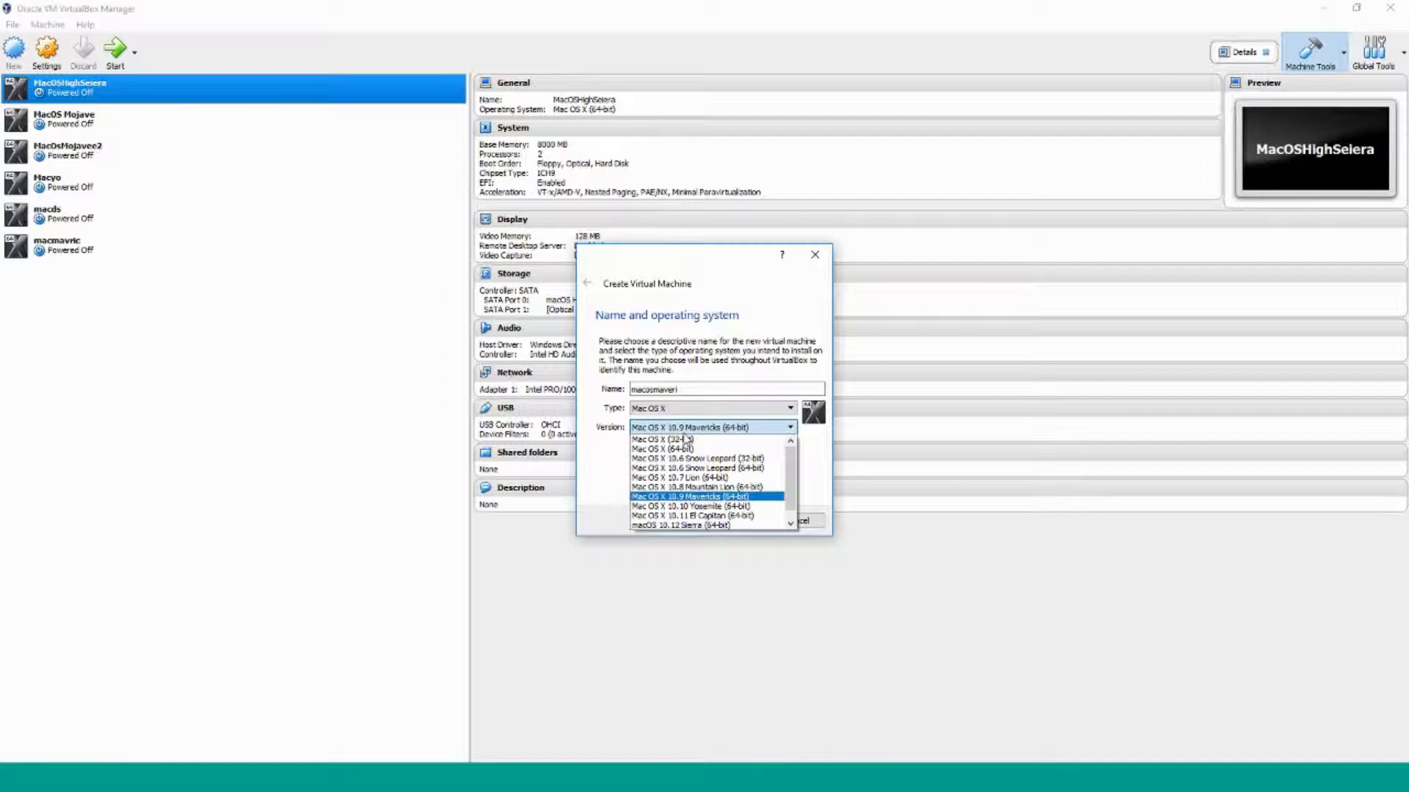
{"action": "left_click", "coordinate": [697, 501]}
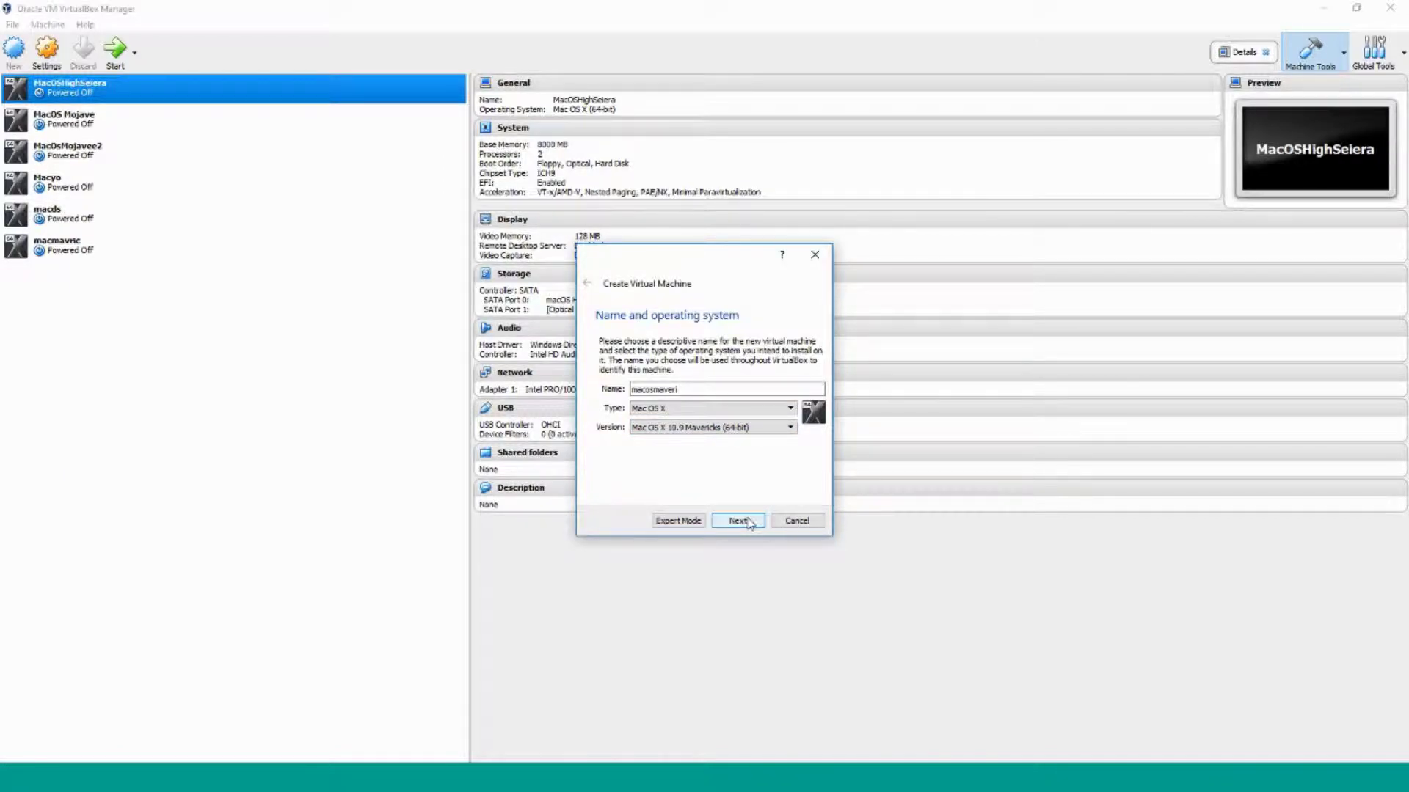
{"action": "left_click", "coordinate": [747, 523]}
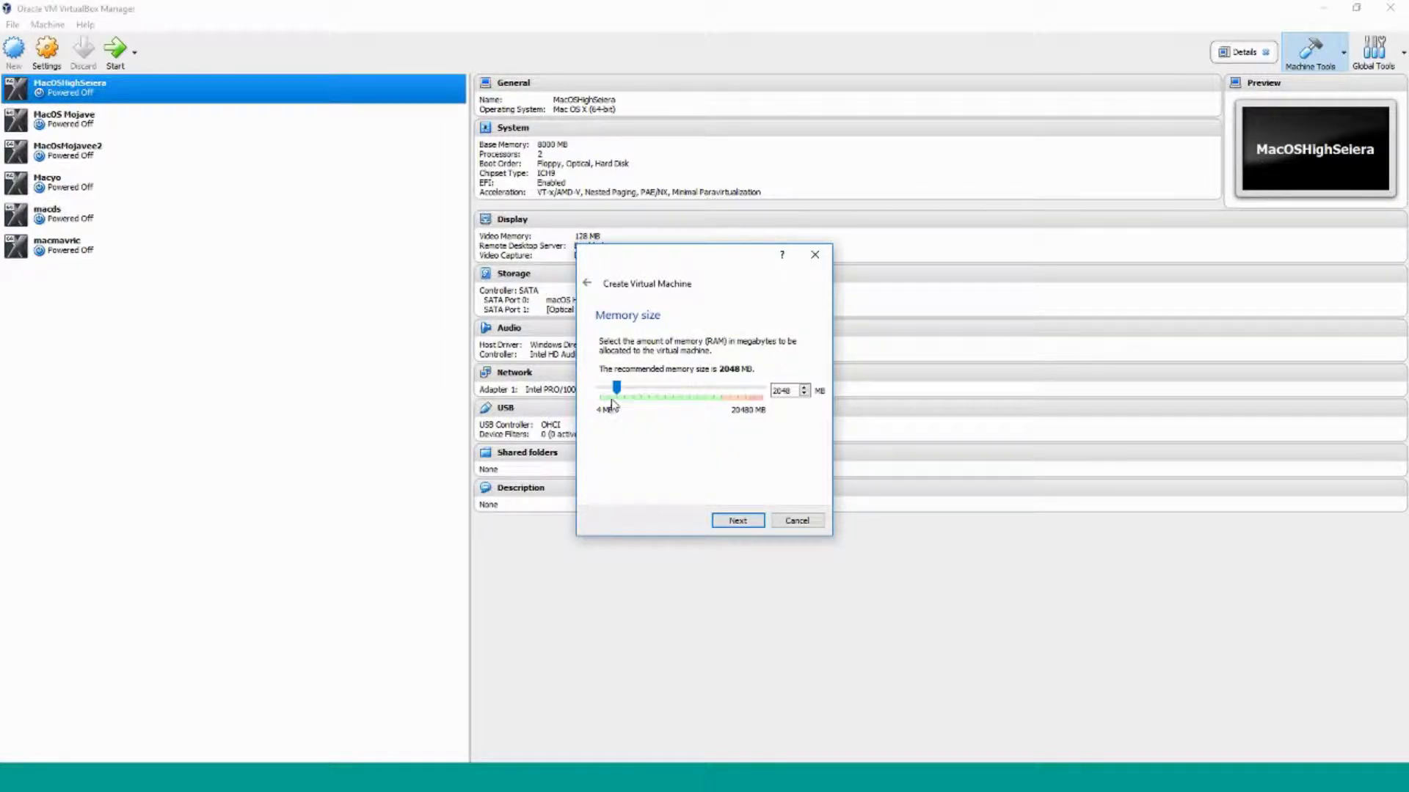
- Allocate 8192 MB of memory and create a dynamically allocated 25.00 GB VDI hard disk for the virtual machine
{"action": "left_click_drag", "start_coordinate": [619, 393], "coordinate": [665, 395]}
{"action": "left_click", "coordinate": [735, 522]}
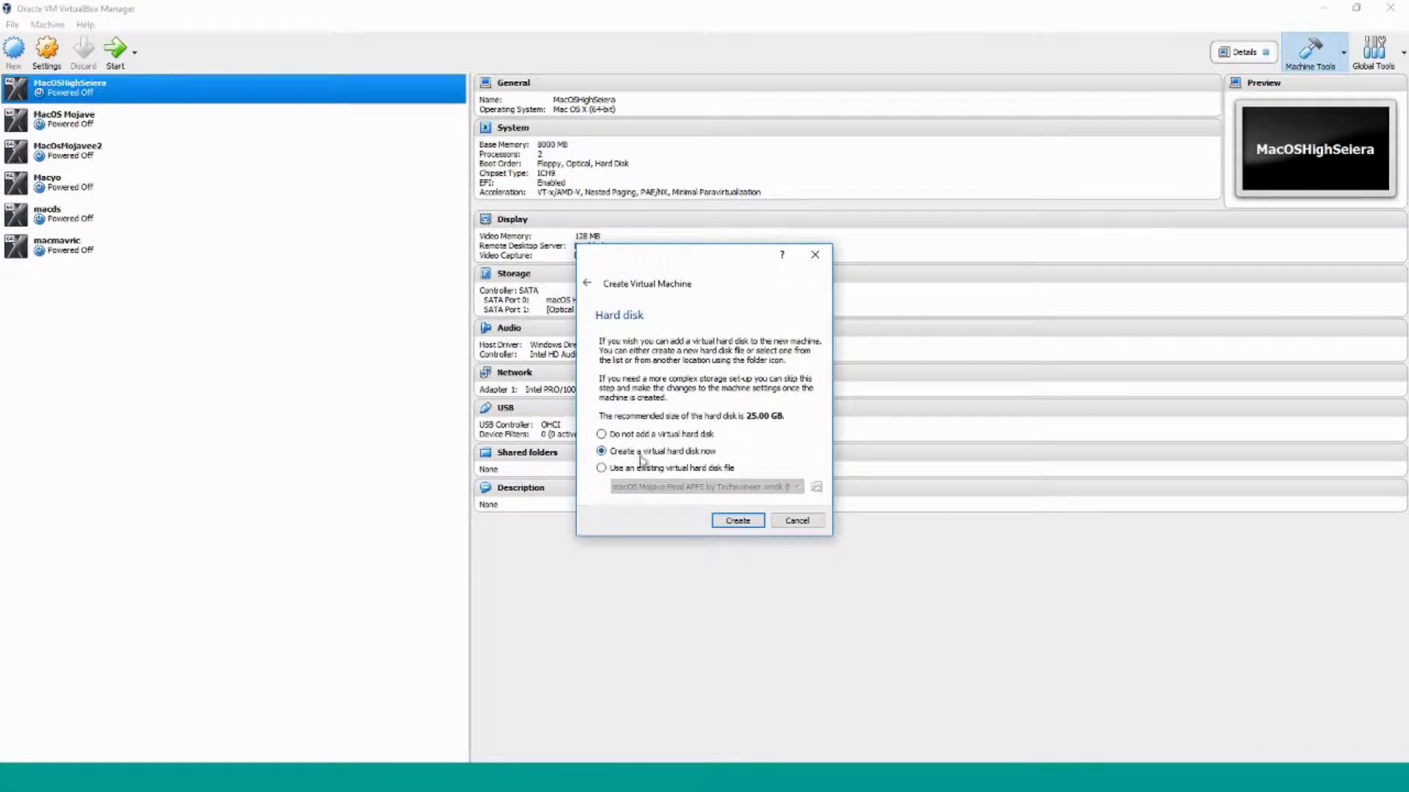
{"action": "left_click", "coordinate": [736, 522]}
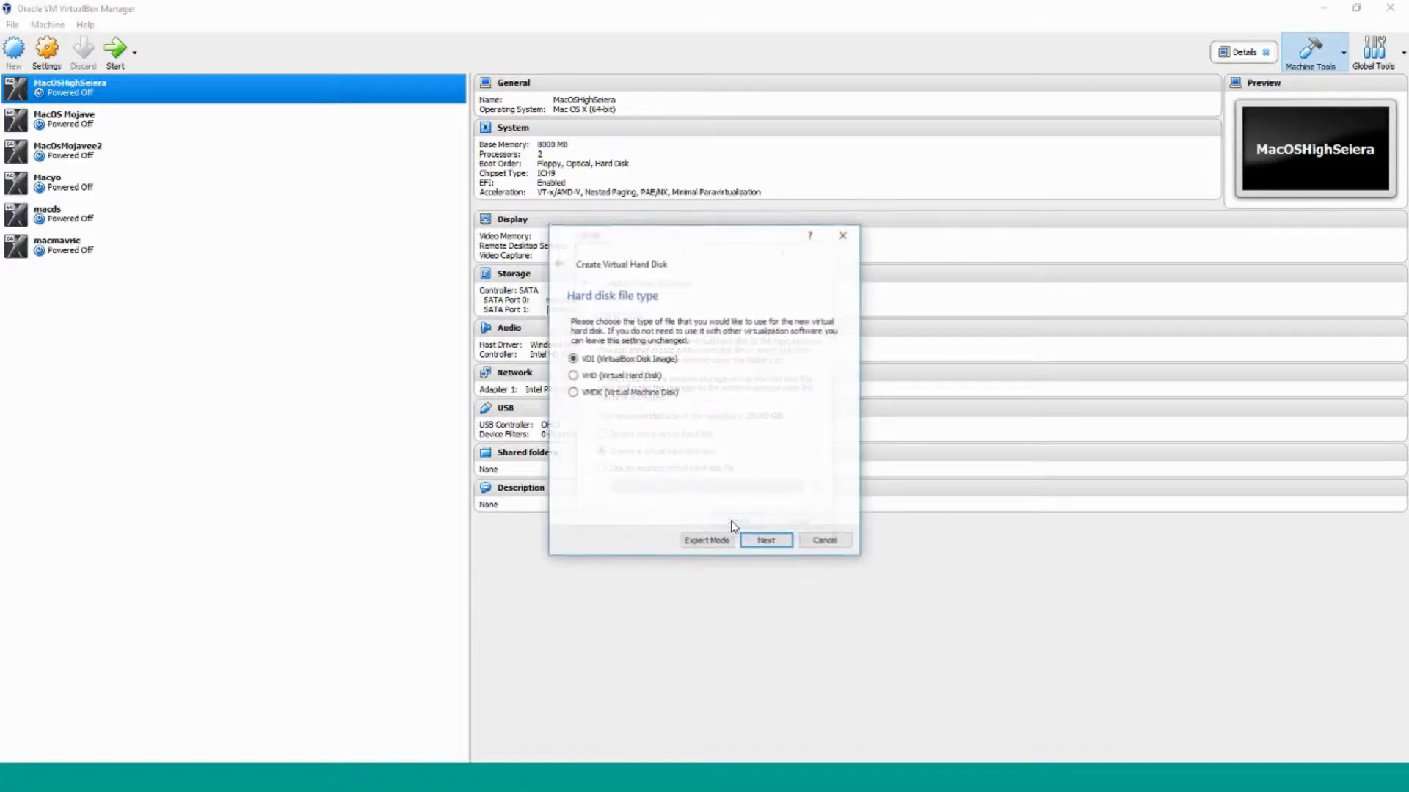
{"action": "left_click", "coordinate": [765, 542]}
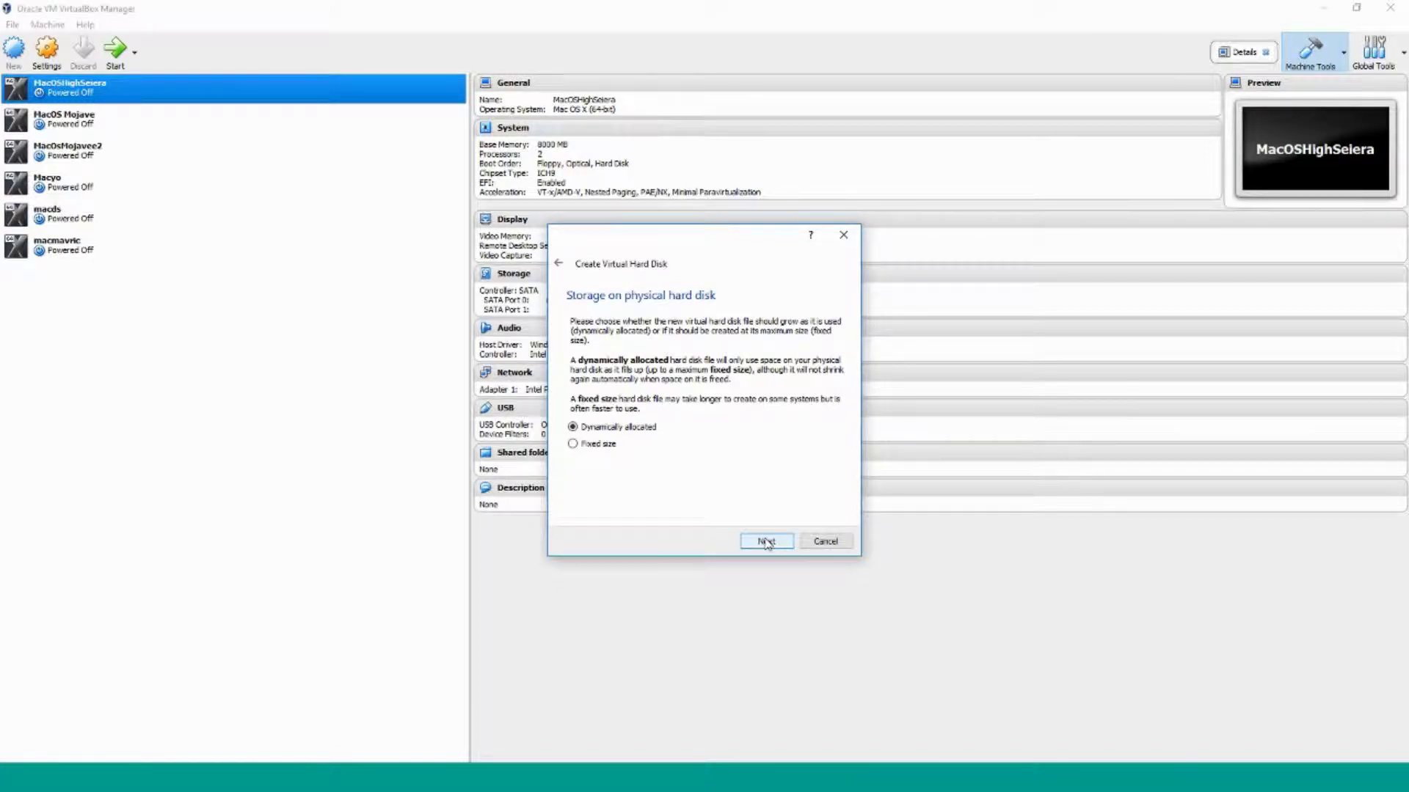
{"action": "left_click", "coordinate": [765, 541]}
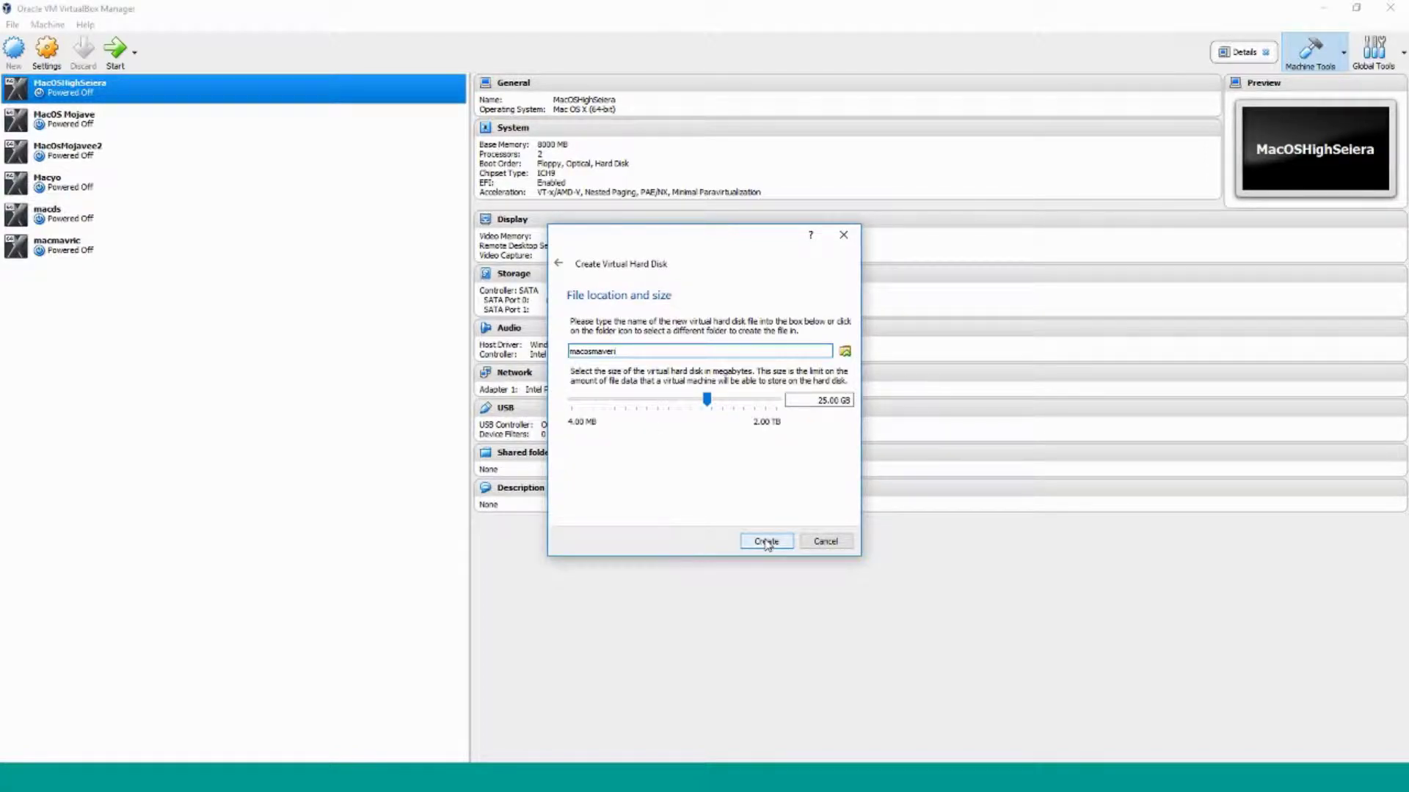
{"action": "left_click", "coordinate": [767, 542]}
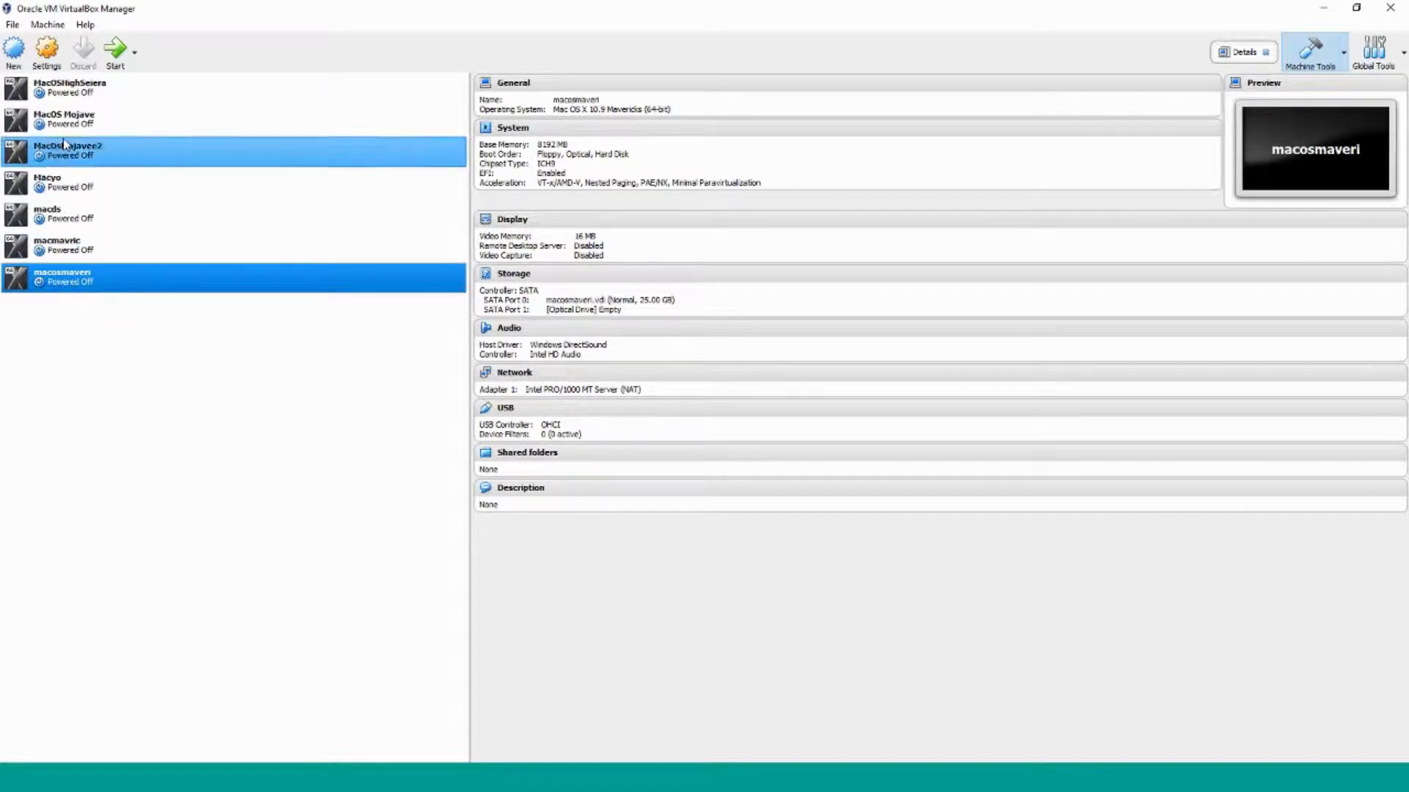
- In the macosmaveri machine's system settings, disable EFI and the hardware clock in UTC time
{"action": "left_click", "coordinate": [46, 50]}
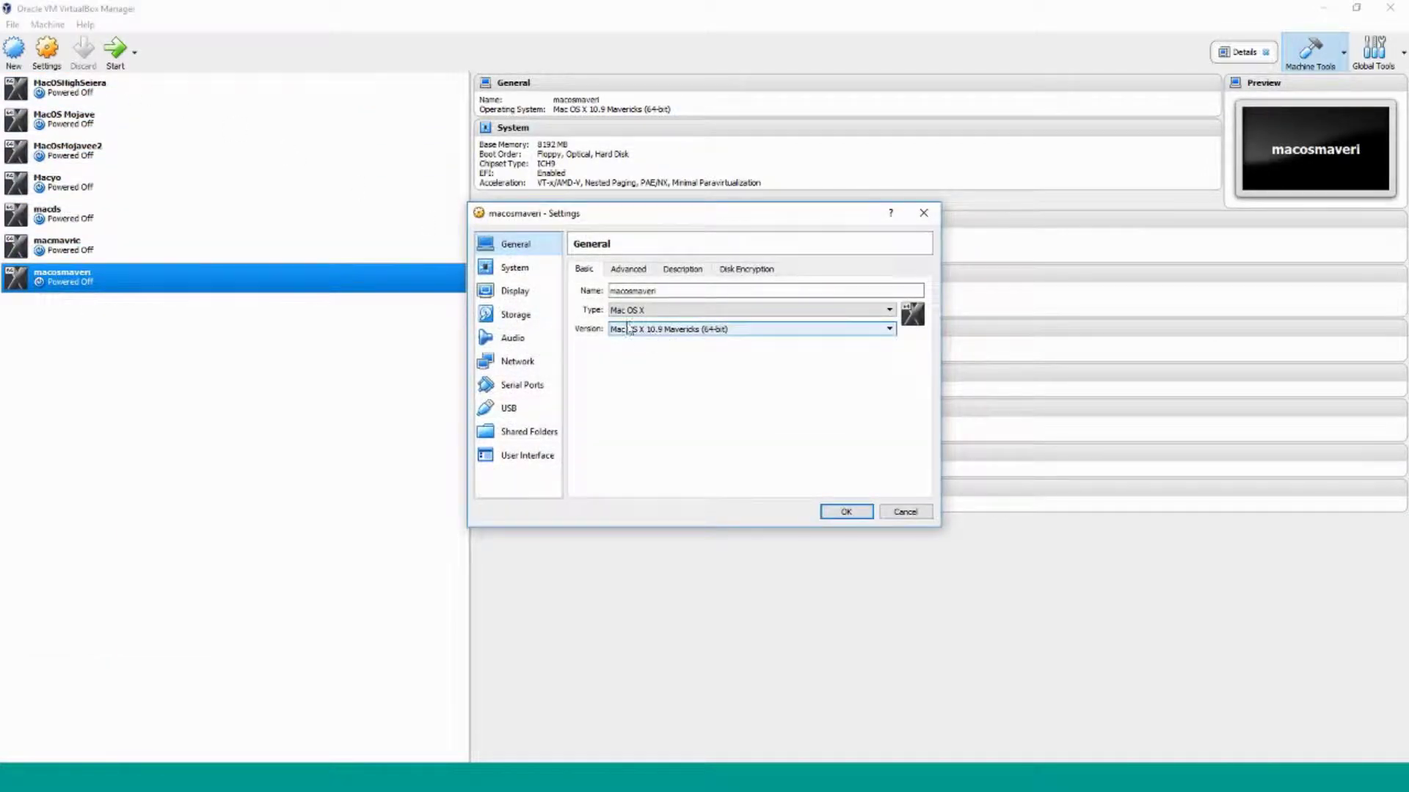
{"action": "left_click", "coordinate": [536, 276]}
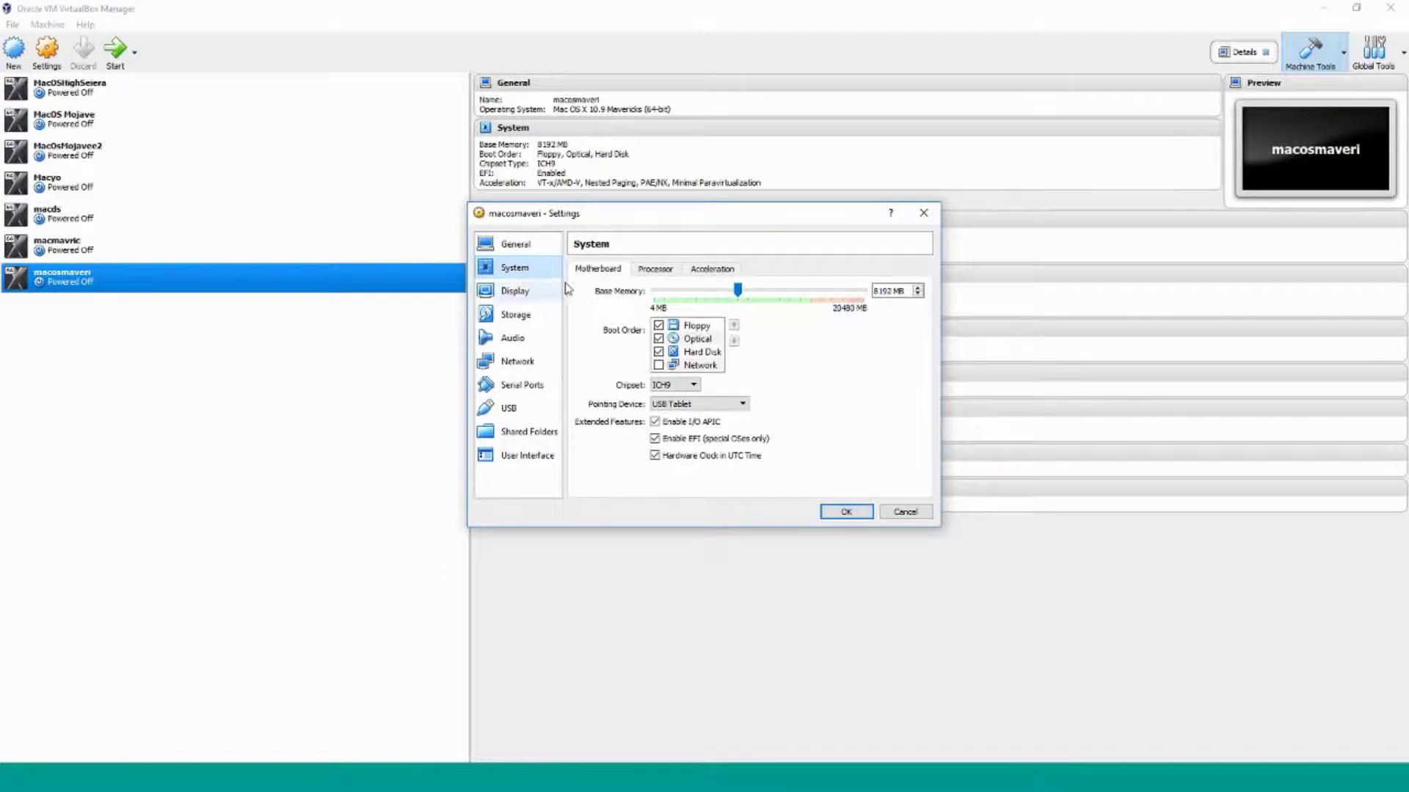
{"action": "left_click", "coordinate": [655, 440]}
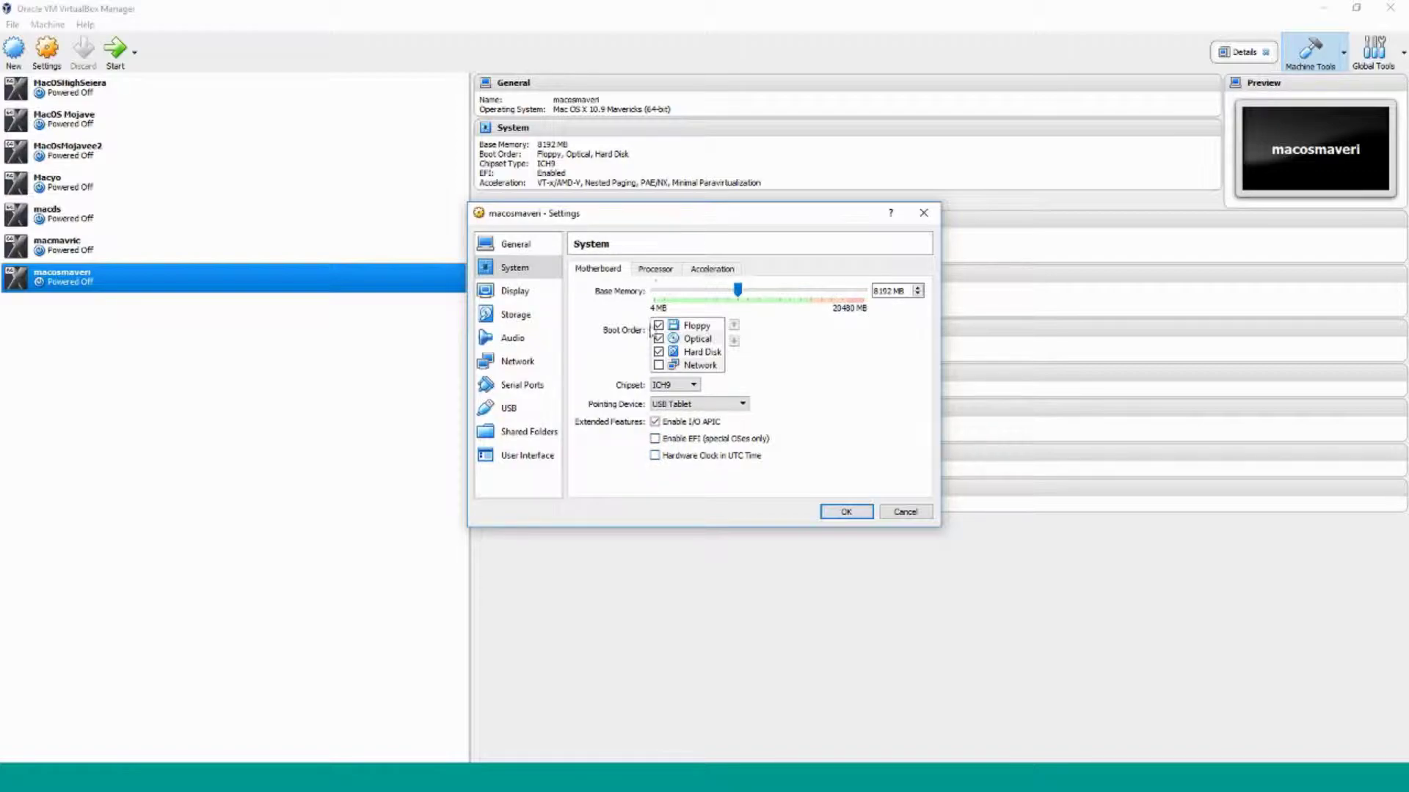
- Set the virtual machine's processor count to 4 and its video memory to 128 MB
{"action": "left_click", "coordinate": [659, 272]}
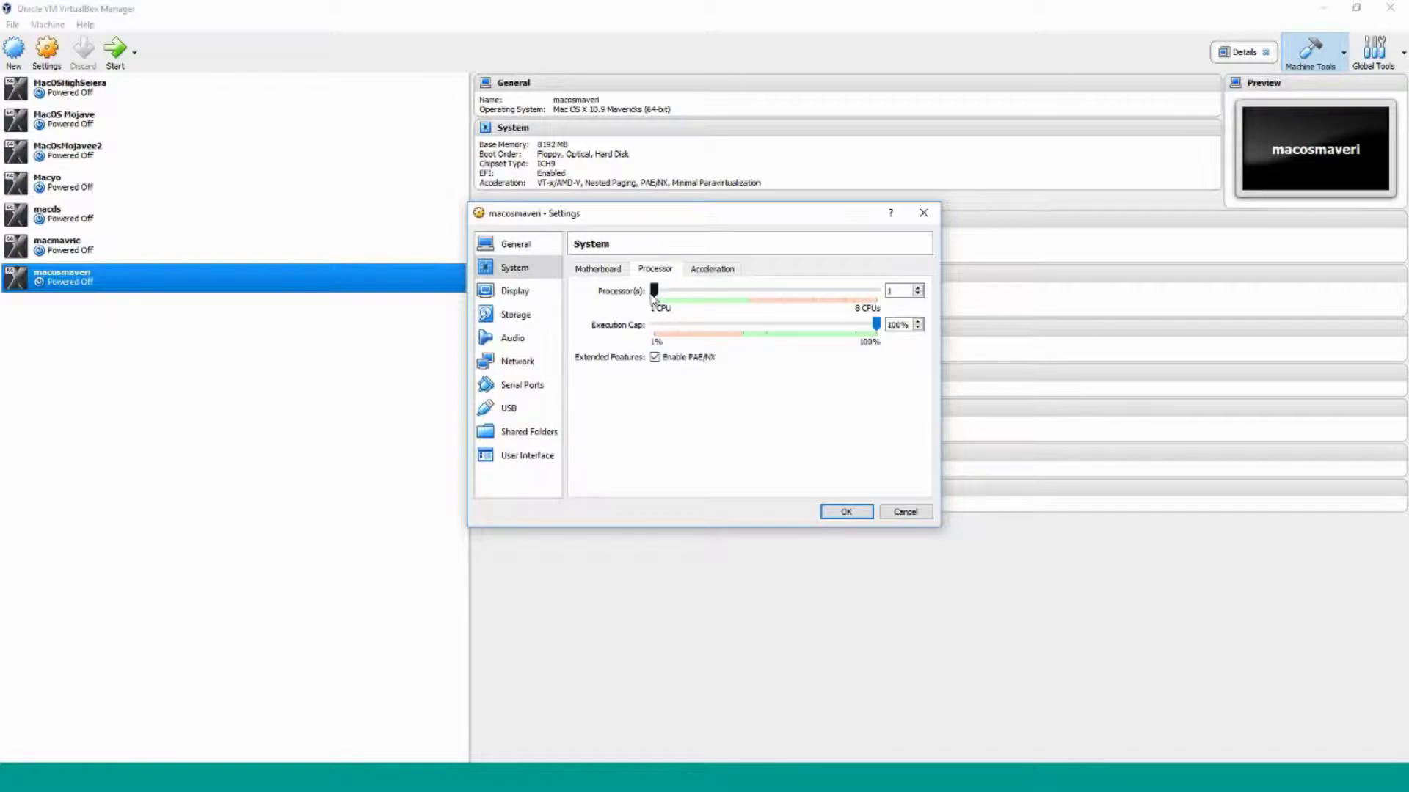
{"action": "left_click_drag", "start_coordinate": [657, 291], "coordinate": [749, 295]}
{"action": "left_click", "coordinate": [533, 298]}
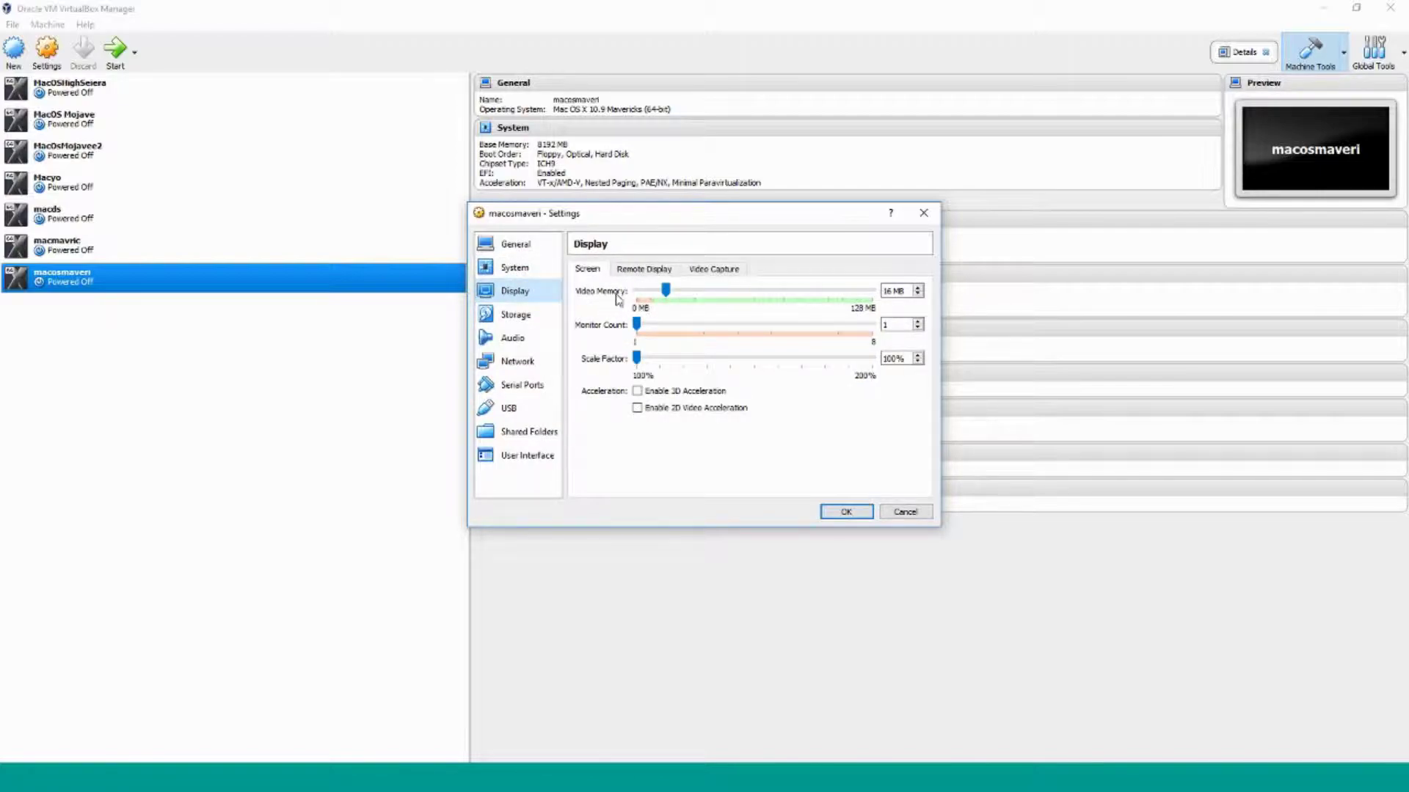
{"action": "left_click_drag", "start_coordinate": [666, 290], "coordinate": [873, 294]}
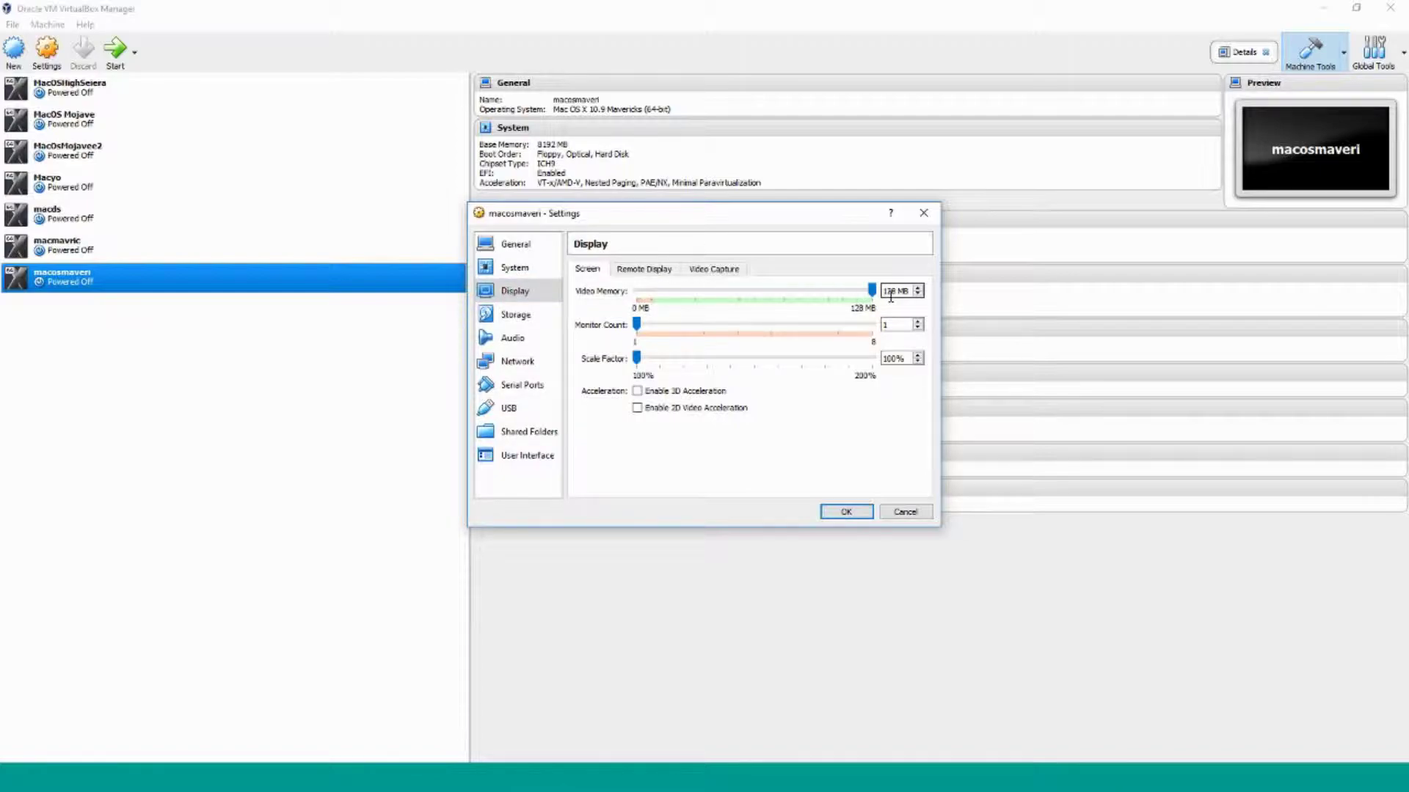
- Load OSX-Mavericks.iso into the empty optical drive of the SATA controller and save the machine settings
{"action": "left_click", "coordinate": [530, 320]}
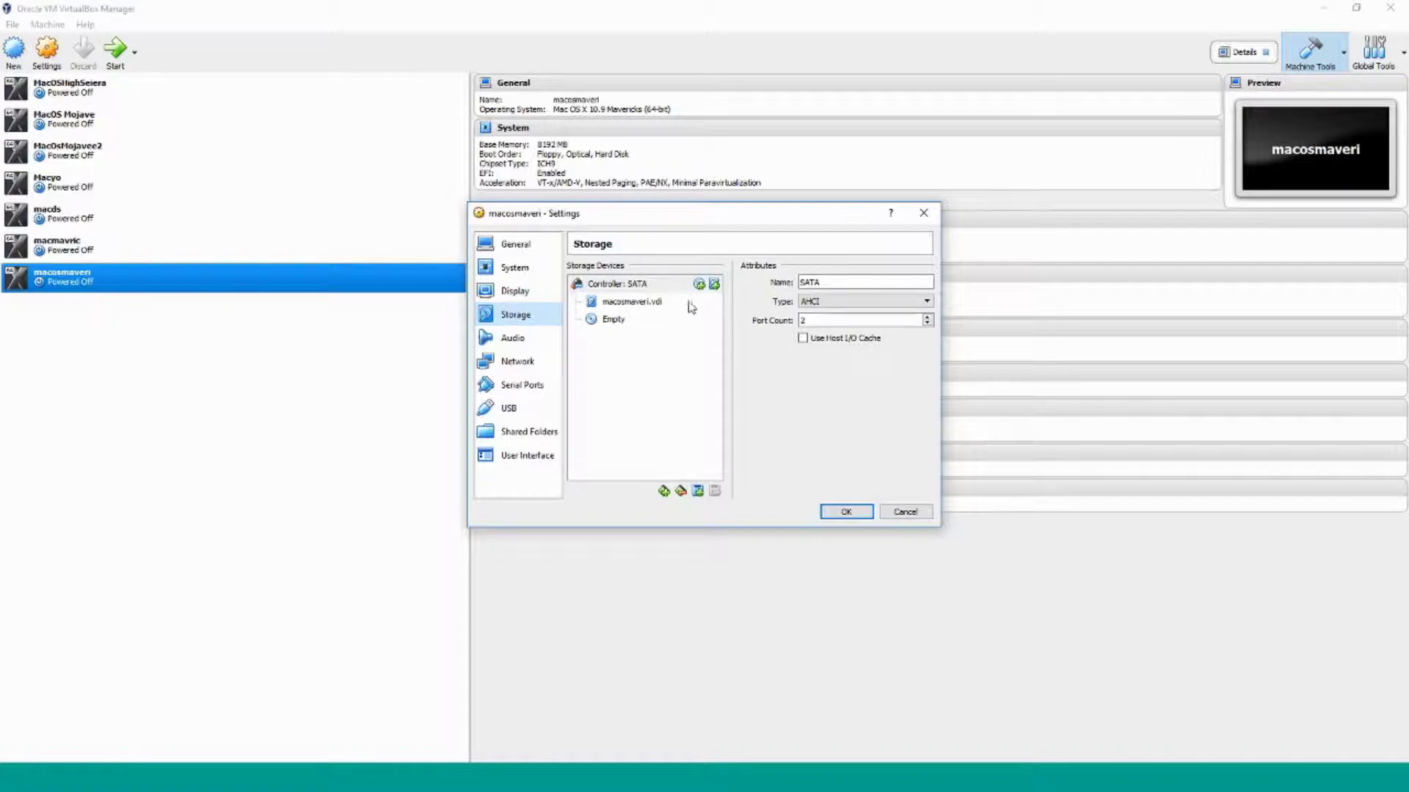
{"action": "left_click", "coordinate": [621, 324]}
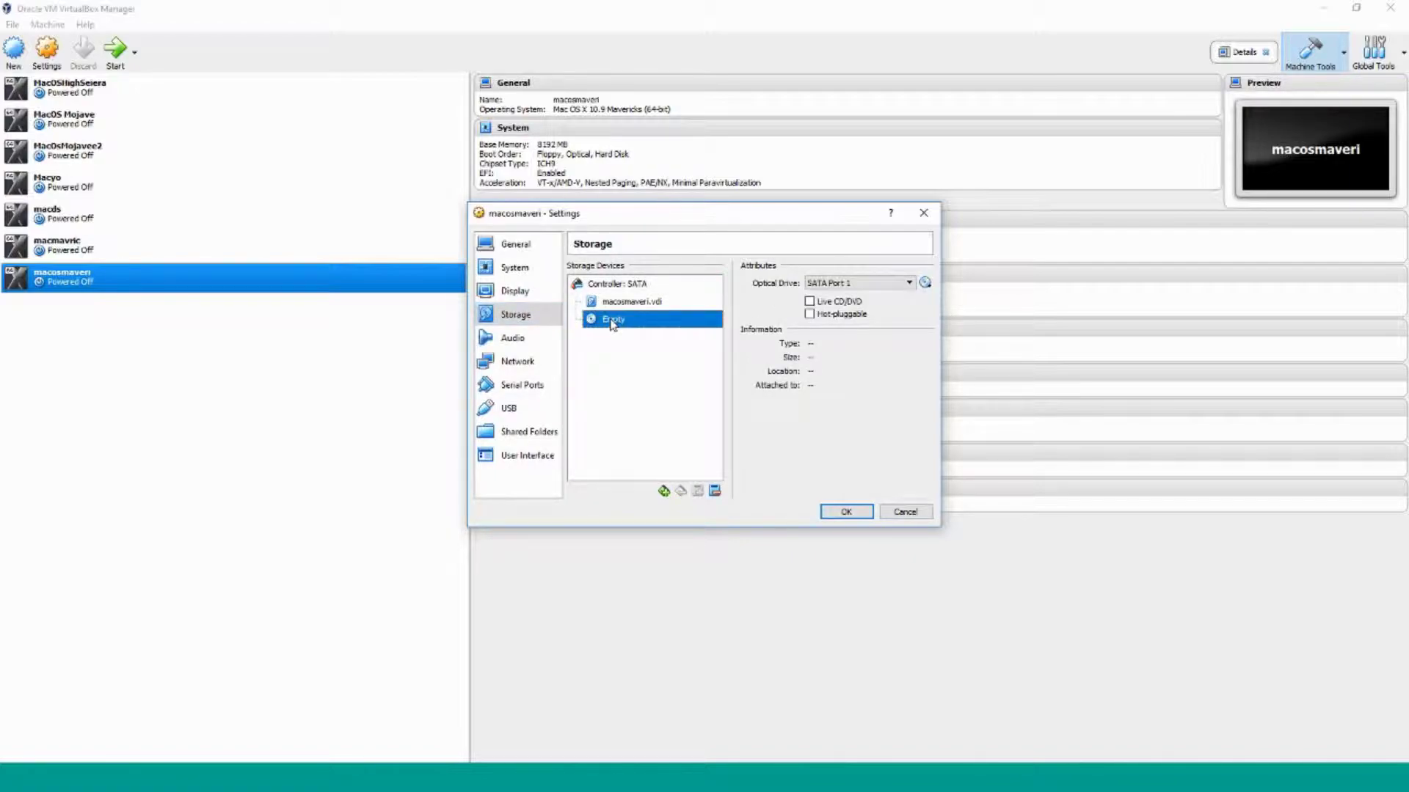
{"action": "left_click", "coordinate": [925, 285]}
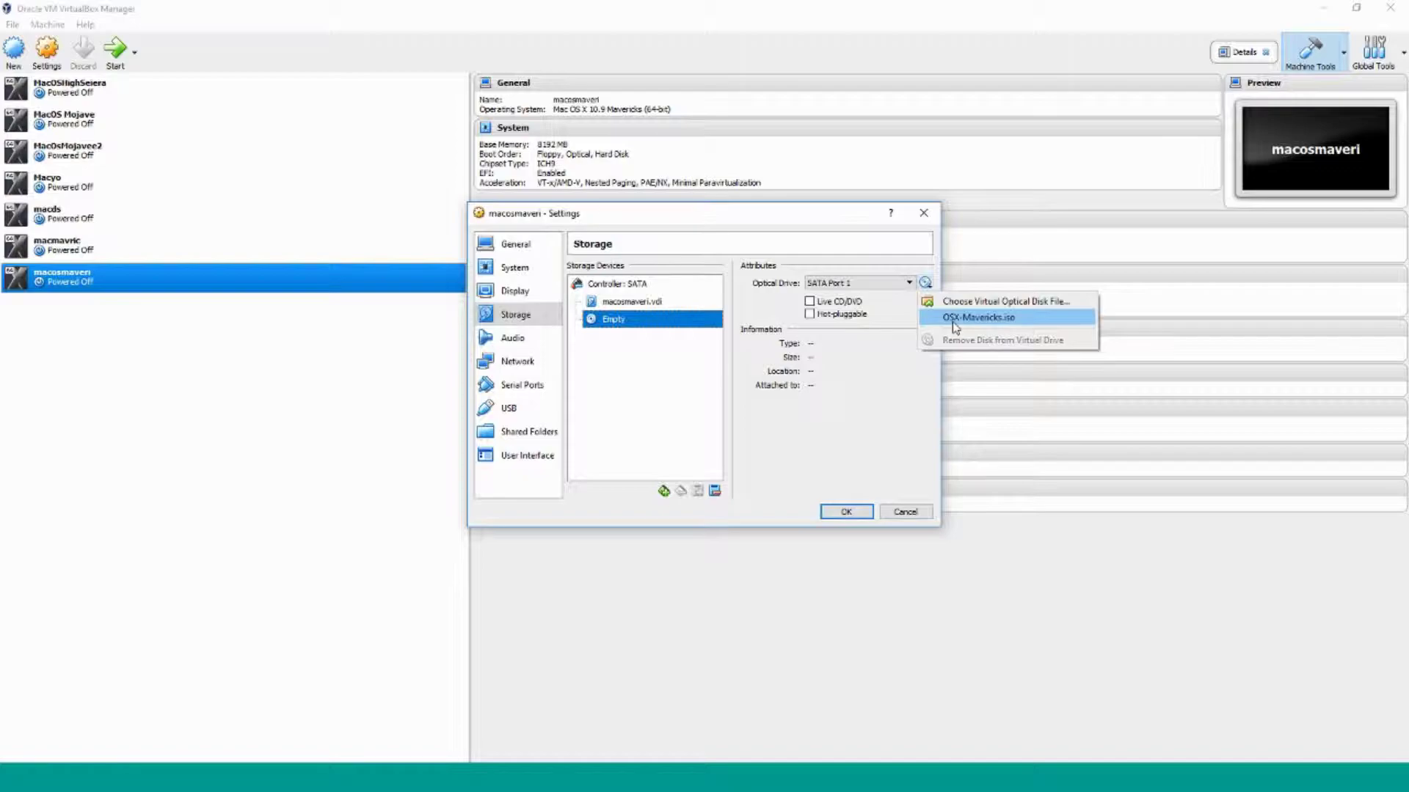
{"action": "left_click", "coordinate": [993, 326]}
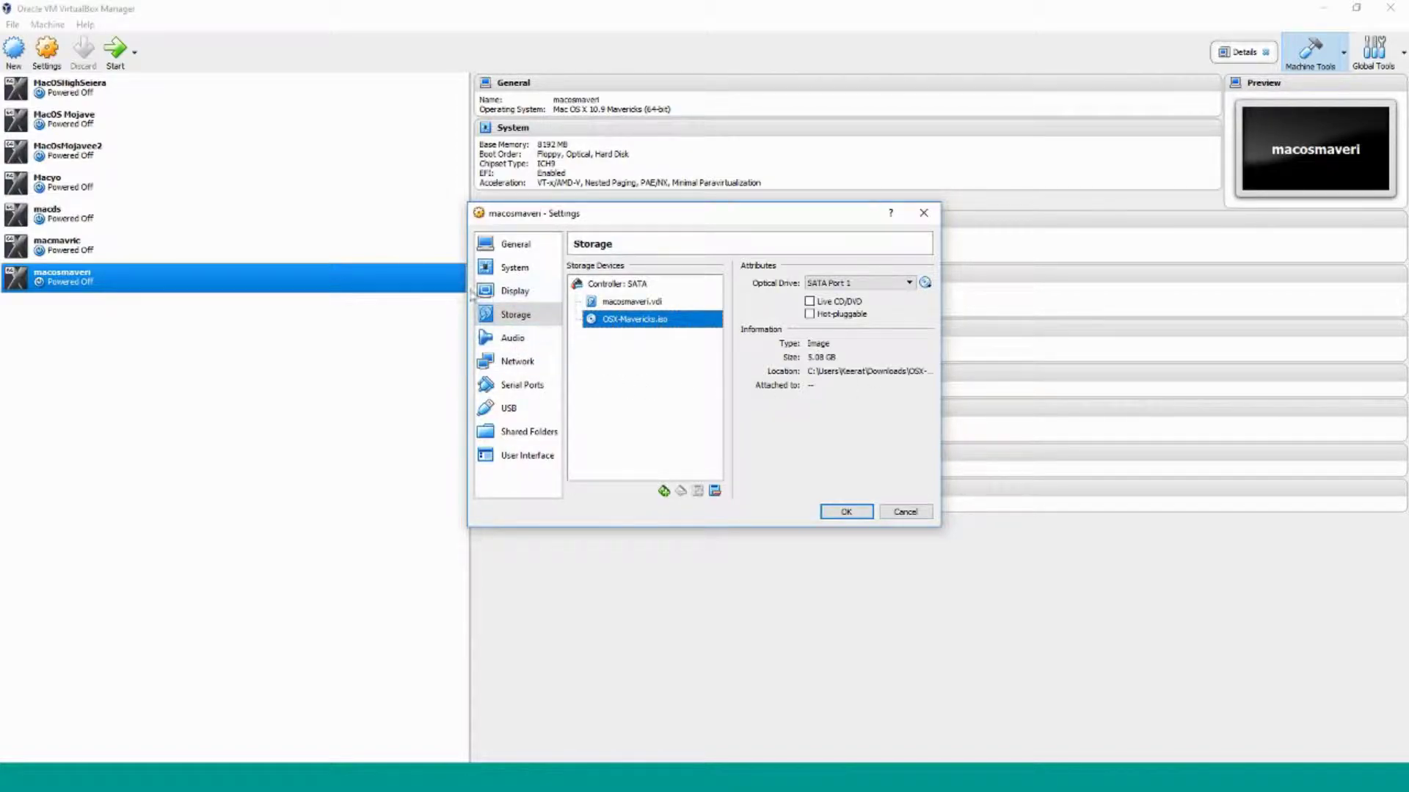
{"action": "left_click", "coordinate": [845, 512]}
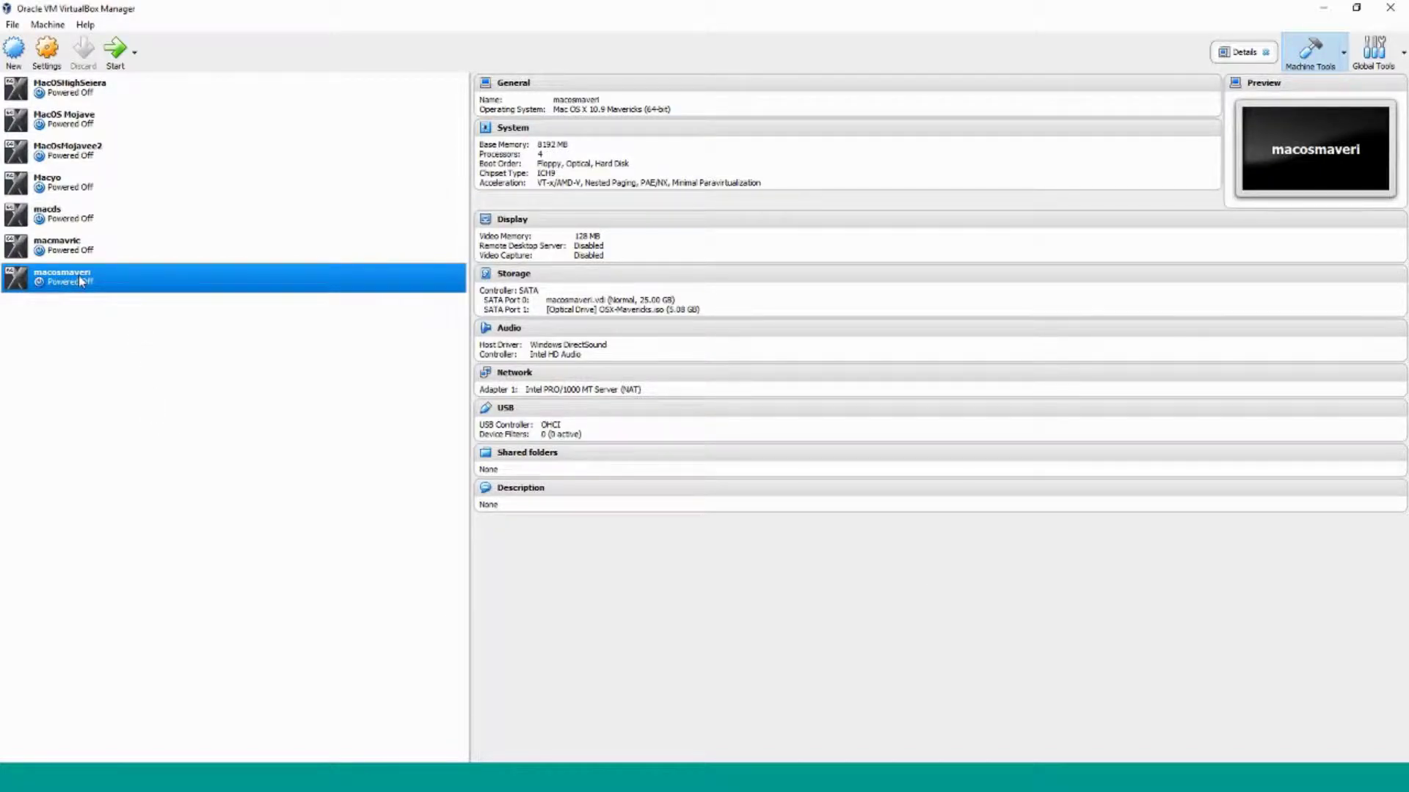
- Start the macosmaveri machine, dismiss the keyboard capture notice and boot OSX-Mavericks with the flags "amd64 -v"
{"action": "left_click", "coordinate": [115, 64]}
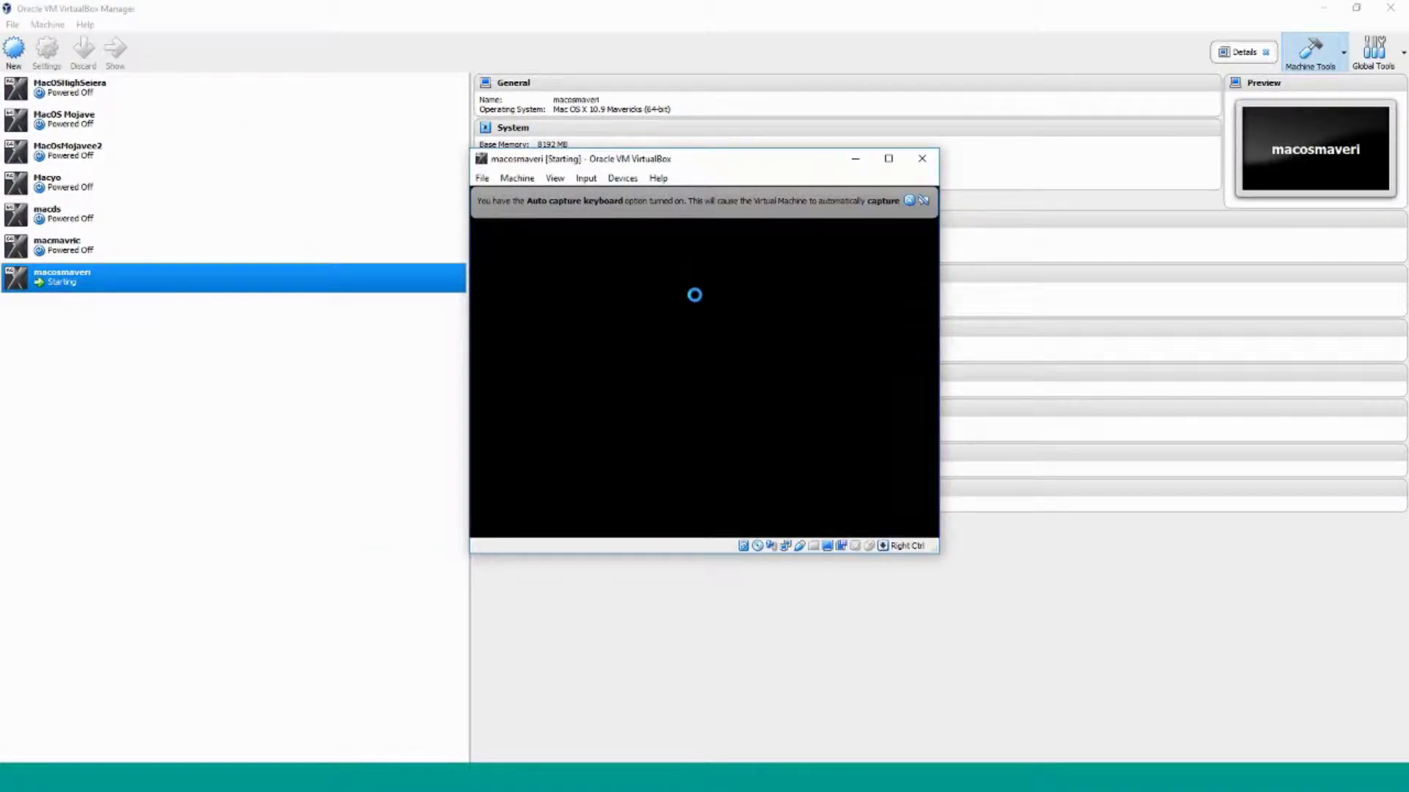
{"action": "left_click", "coordinate": [910, 202]}
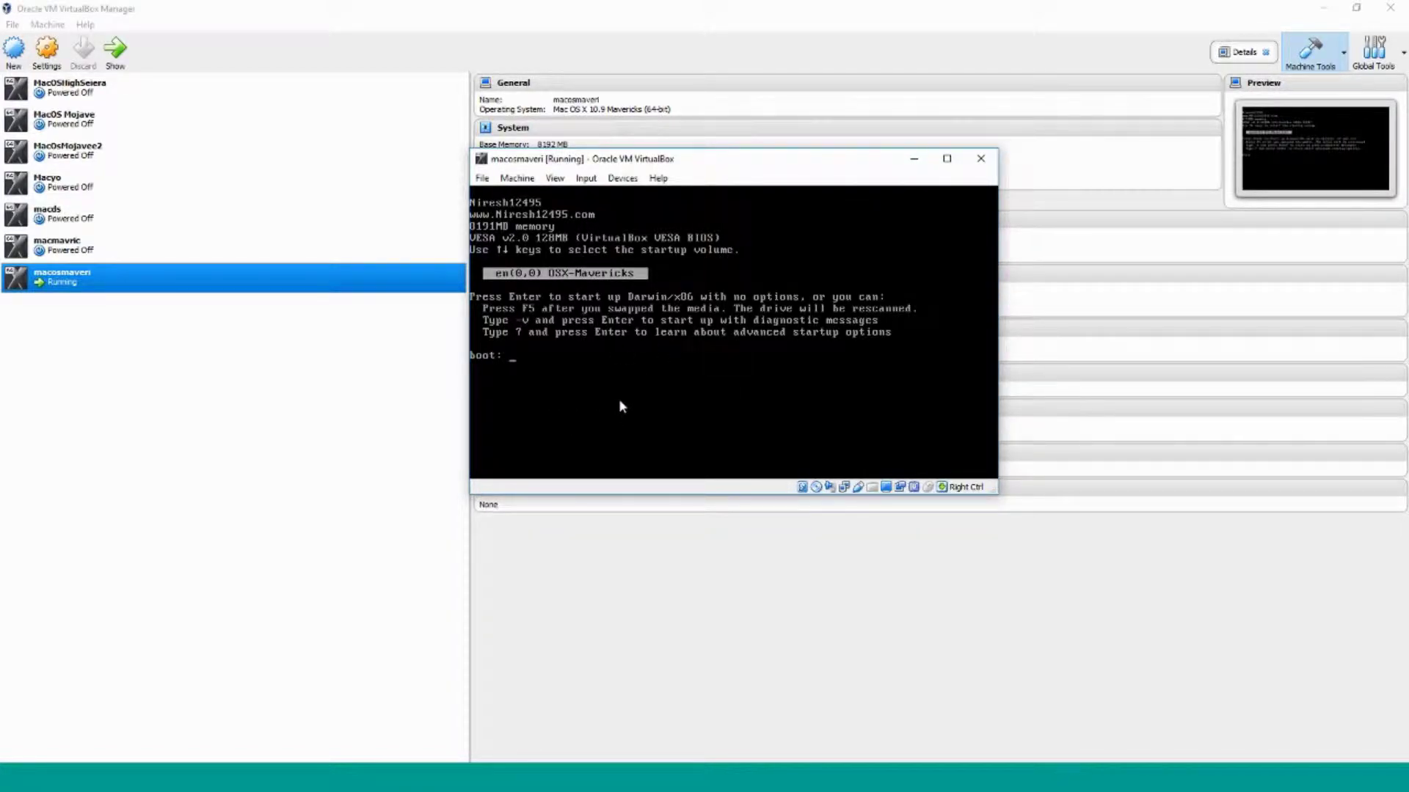
{"action": "type", "text": "v"}
{"action": "key", "text": "BackSpace"}
{"action": "type", "text": "amd64 -v"}
{"action": "key", "text": "Return"}
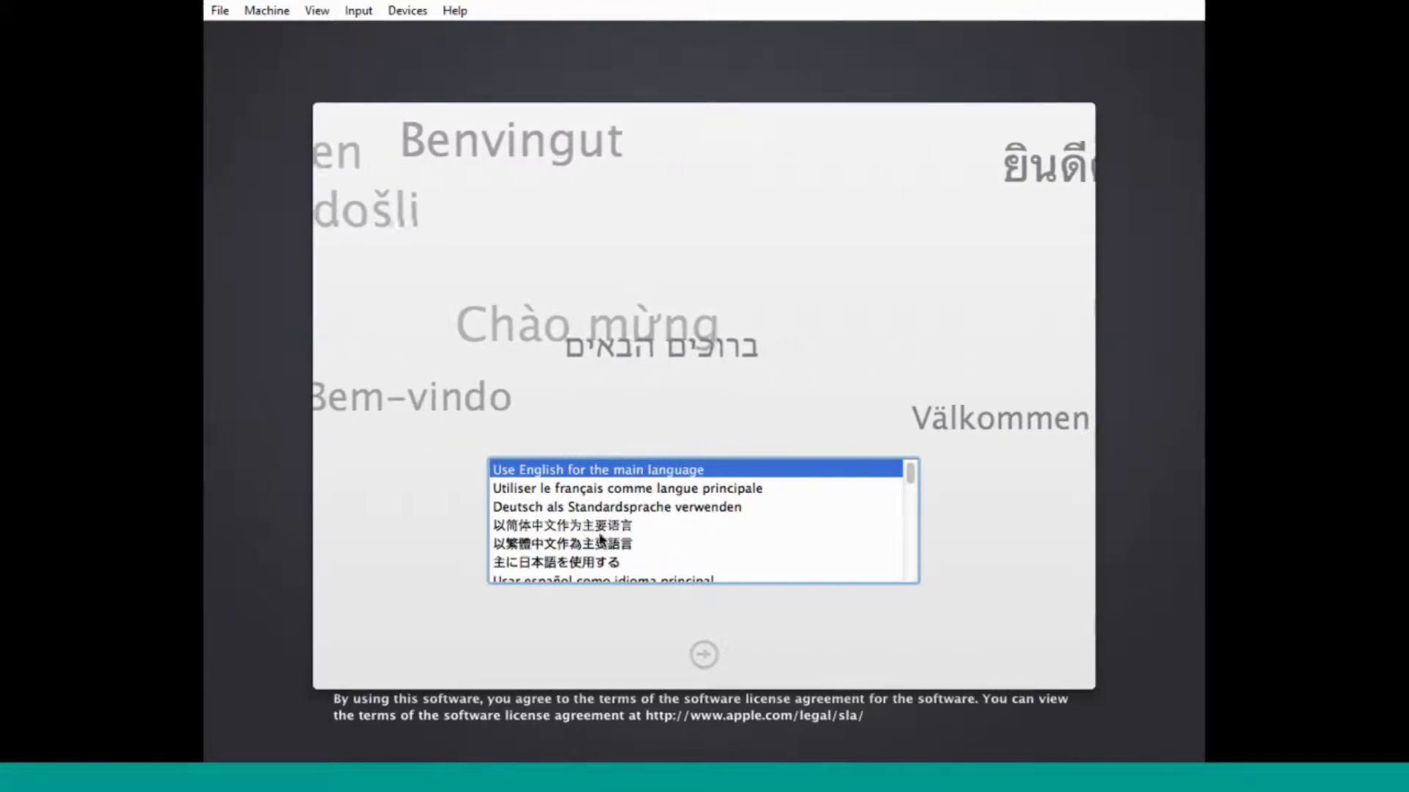
- Choose English as the main language, continue the OS X installation and agree to the software license terms
{"action": "key", "text": "Return"}
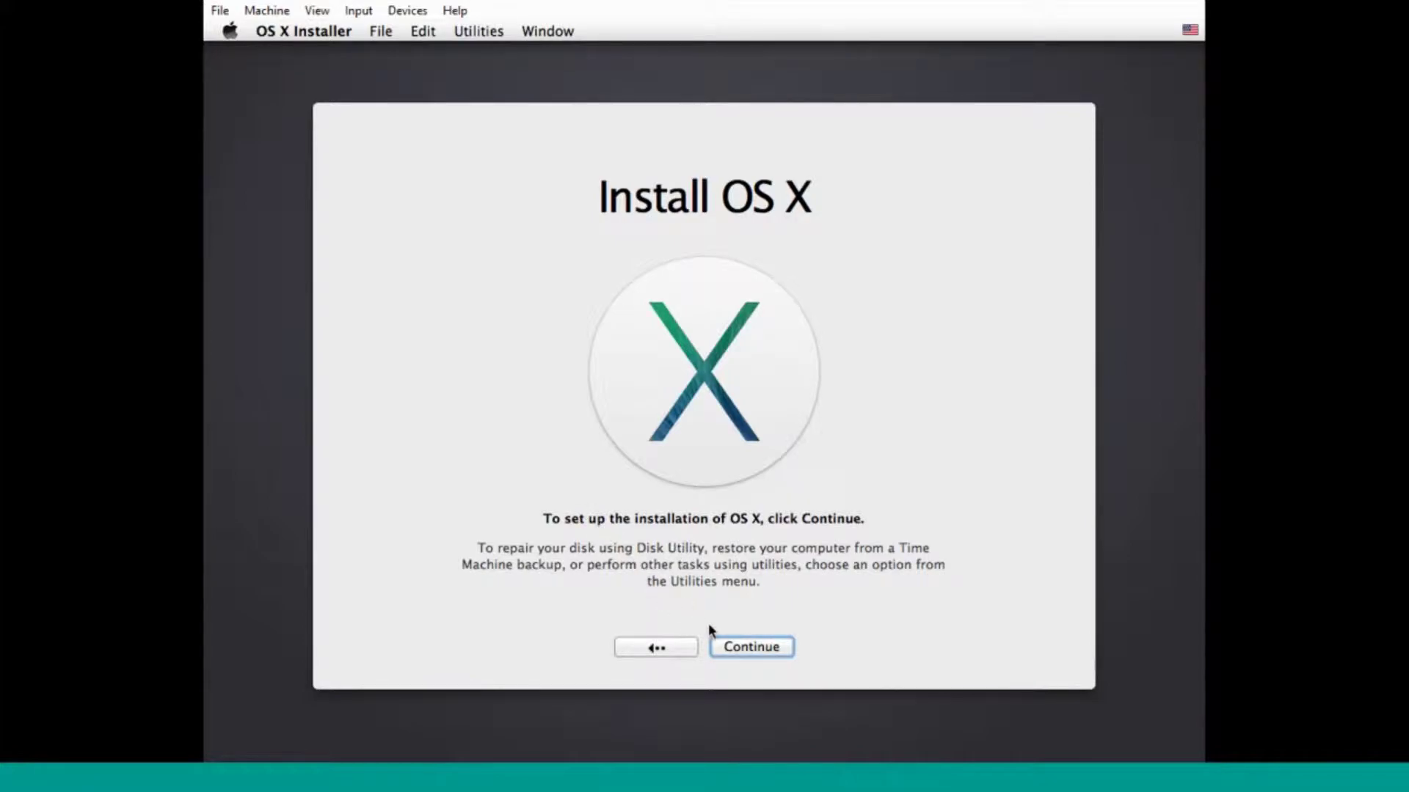
{"action": "left_click", "coordinate": [756, 649]}
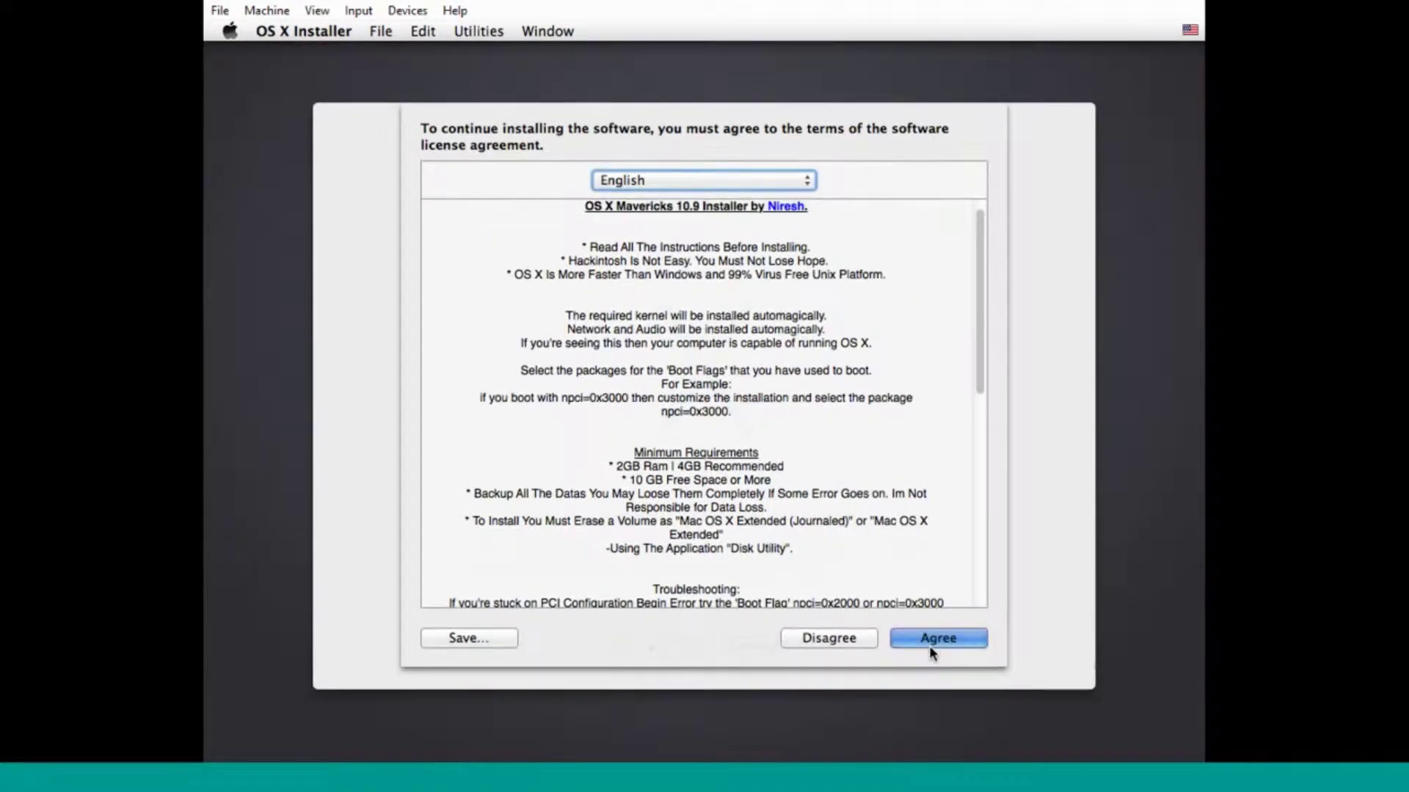
{"action": "left_click", "coordinate": [929, 647]}
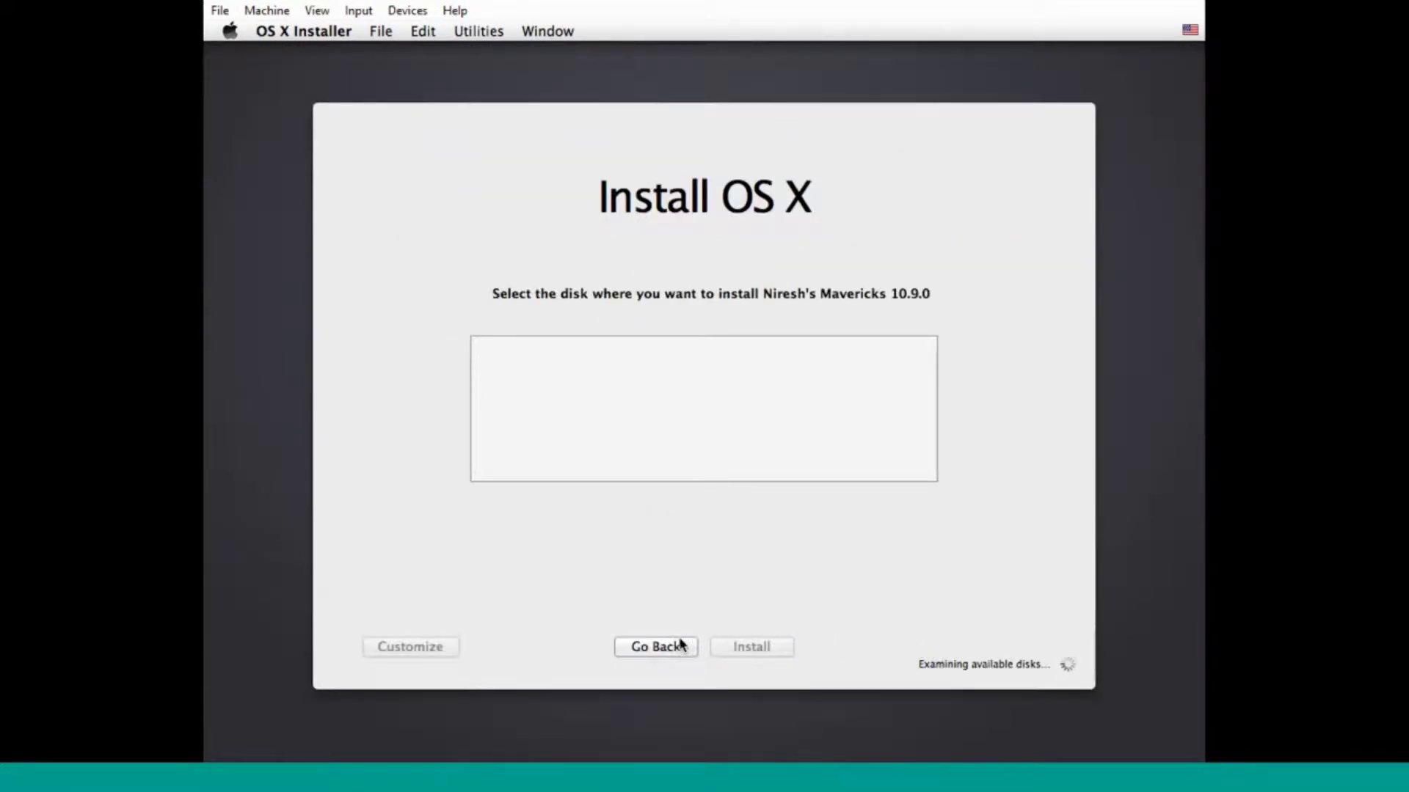
- Open Disk Utility from the OS X installer and set the 26.84 GB VBOX hard disk to a 1 Partition layout
{"action": "left_click", "coordinate": [477, 32]}
{"action": "left_click", "coordinate": [507, 100]}
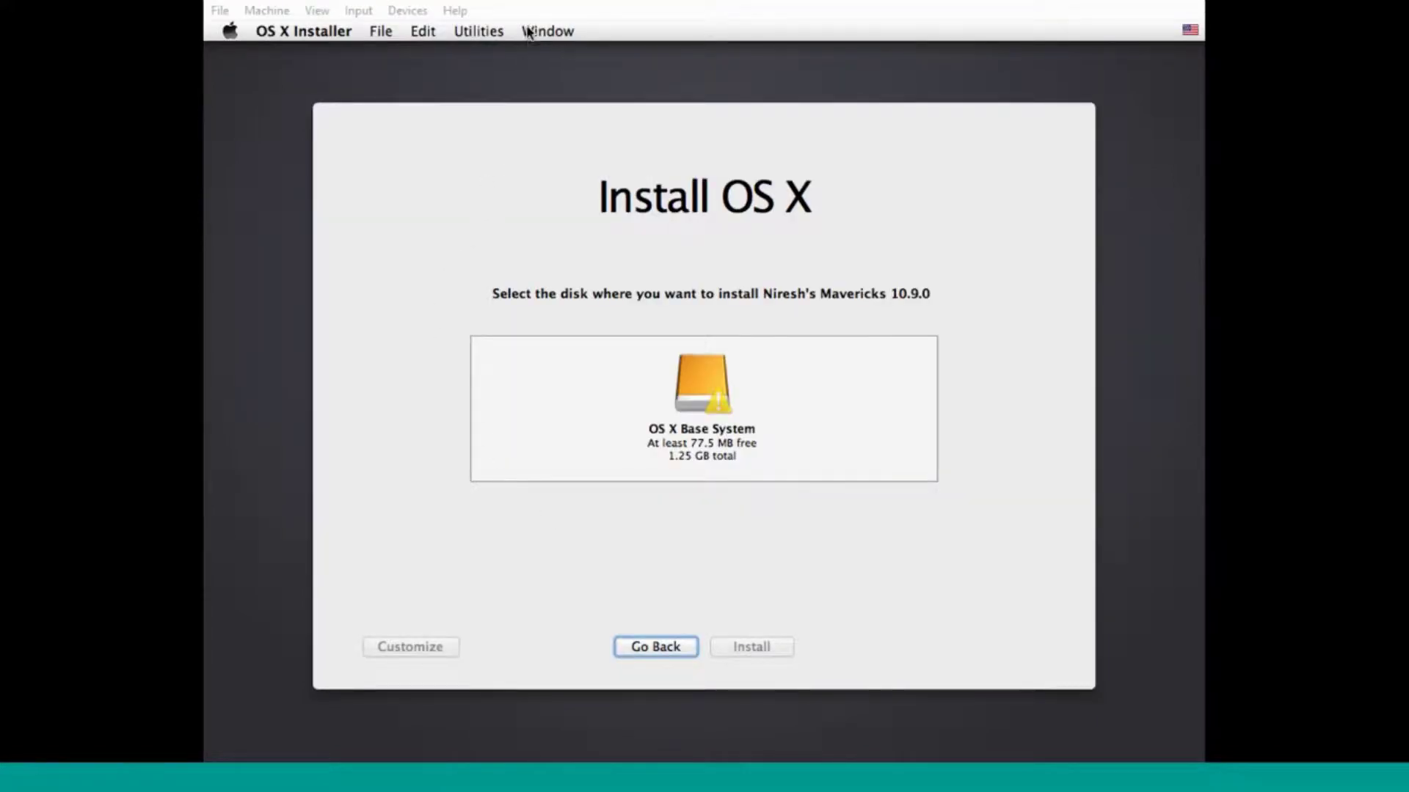
{"action": "left_click", "coordinate": [484, 27]}
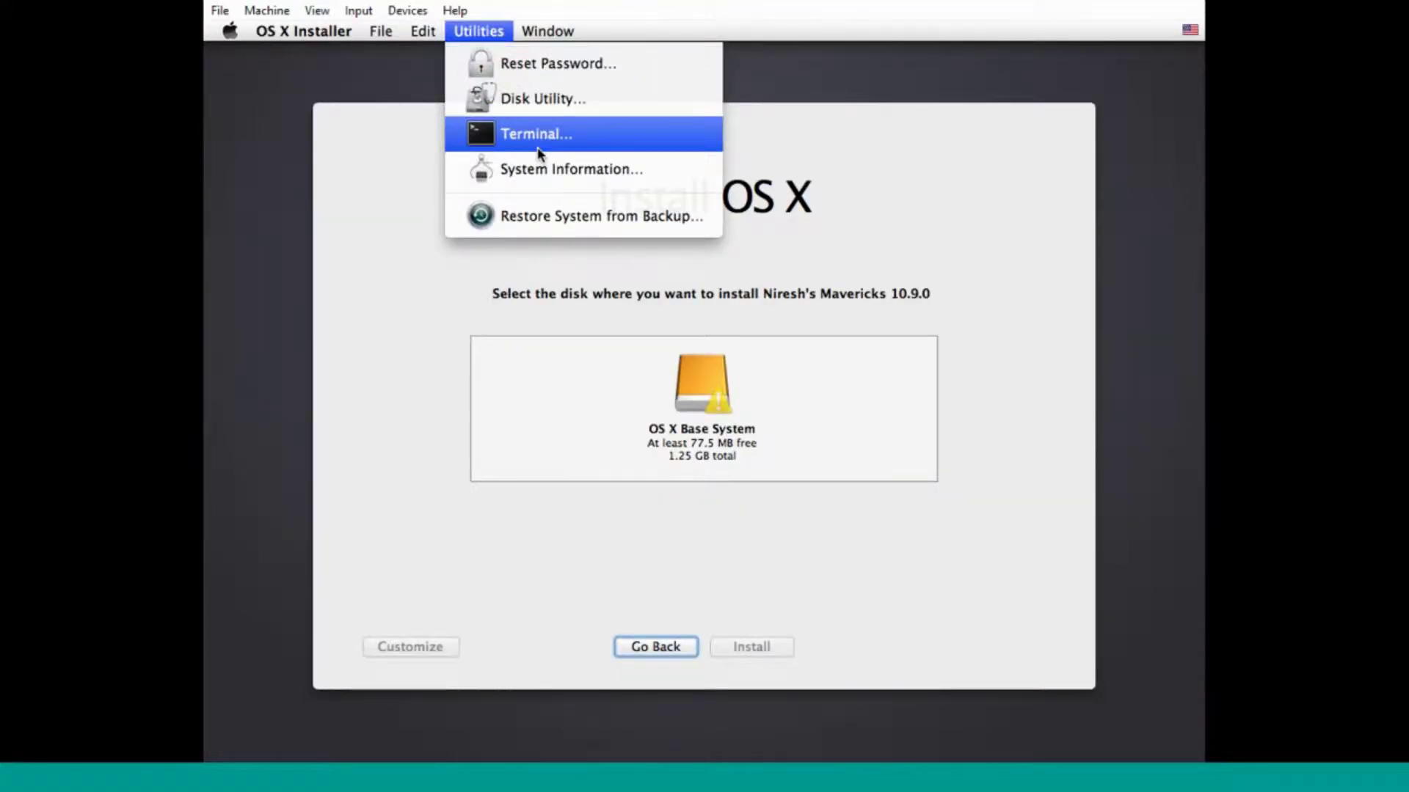
{"action": "left_click", "coordinate": [535, 112]}
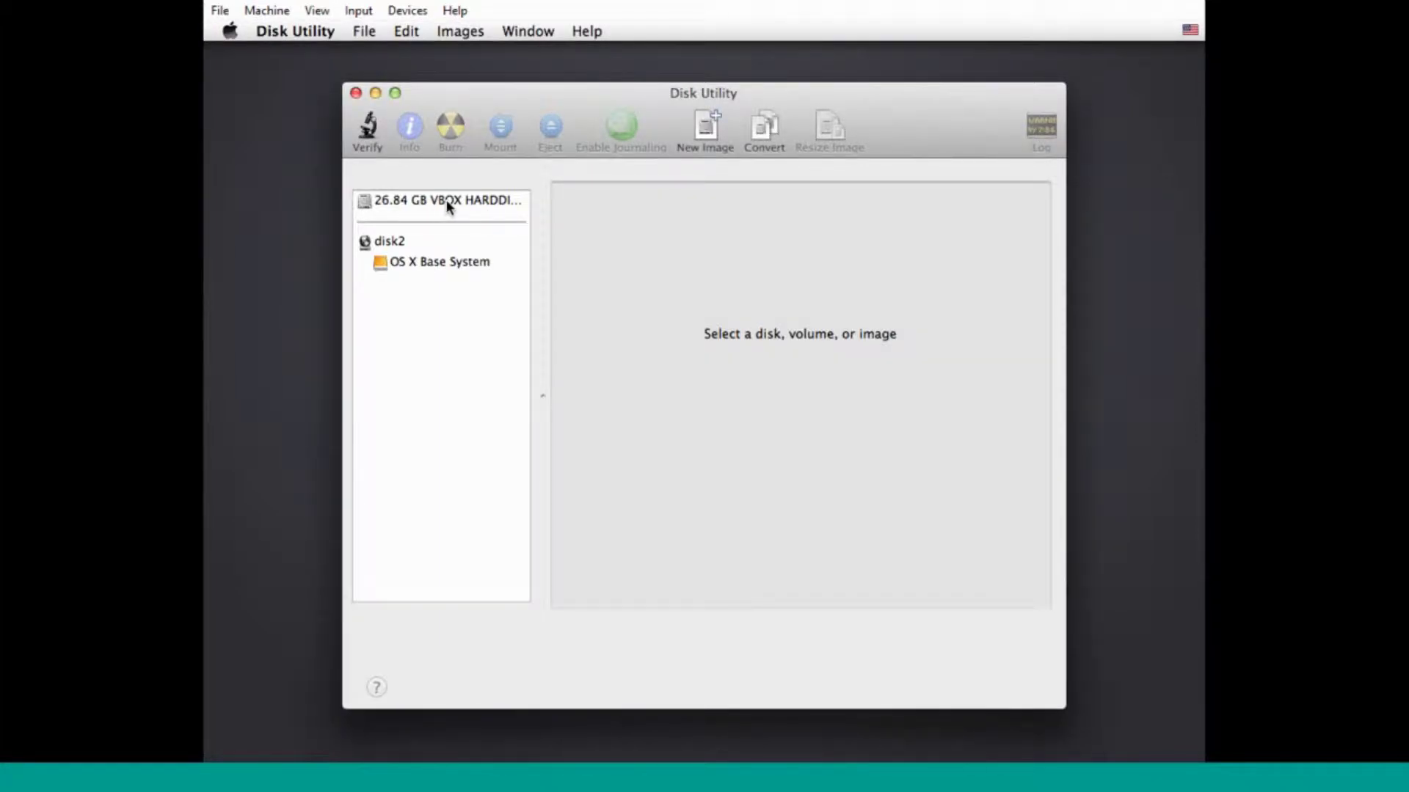
{"action": "left_click", "coordinate": [446, 201]}
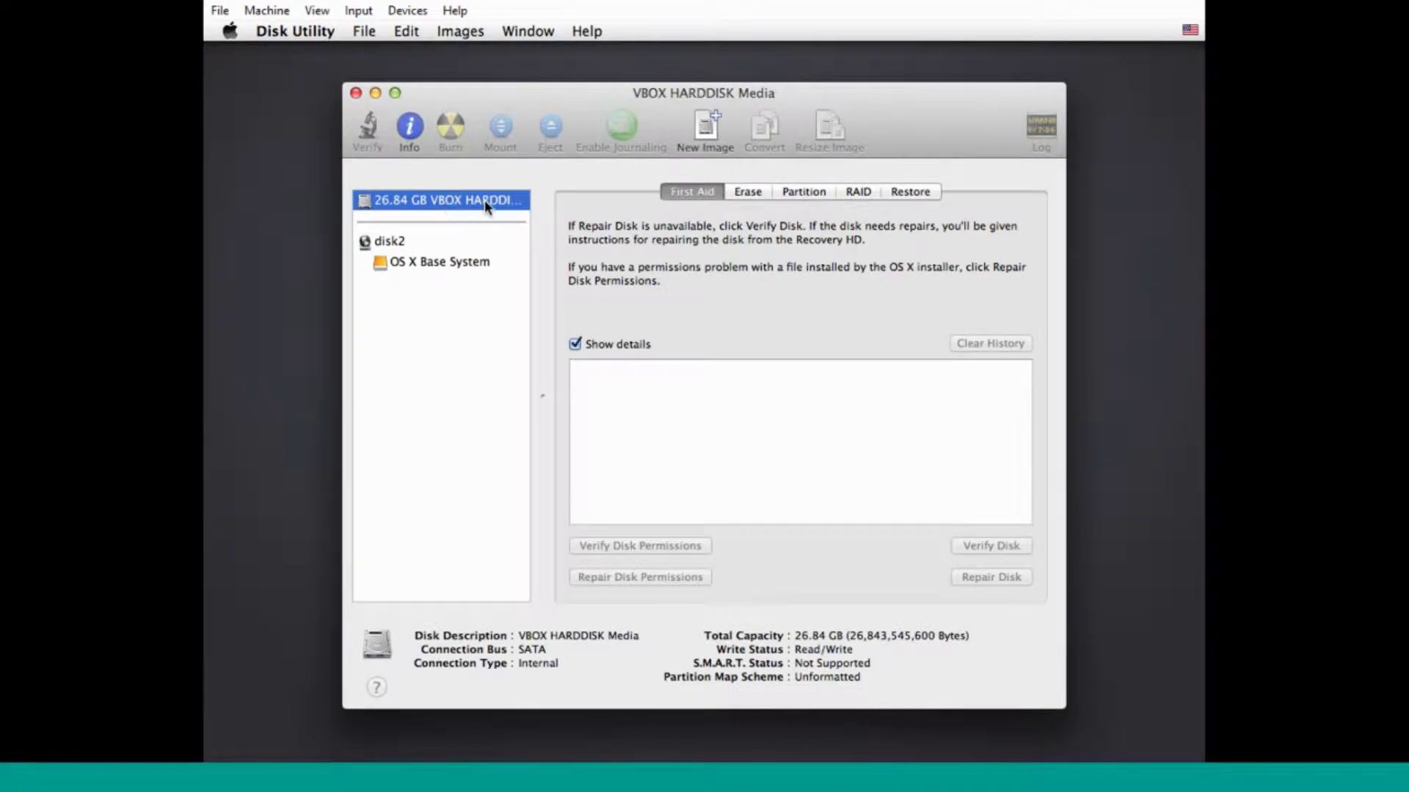
{"action": "left_click", "coordinate": [802, 192]}
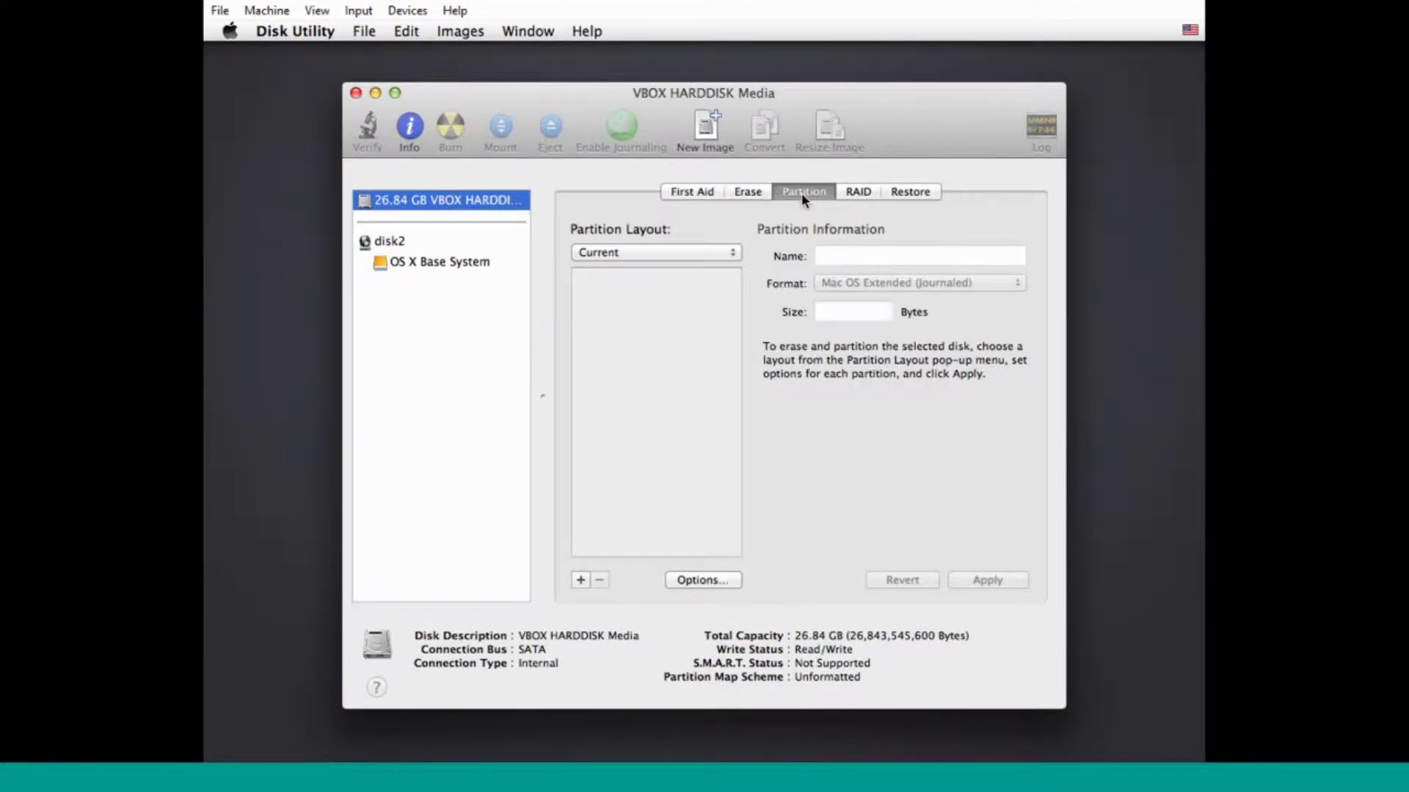
{"action": "left_click", "coordinate": [663, 253]}
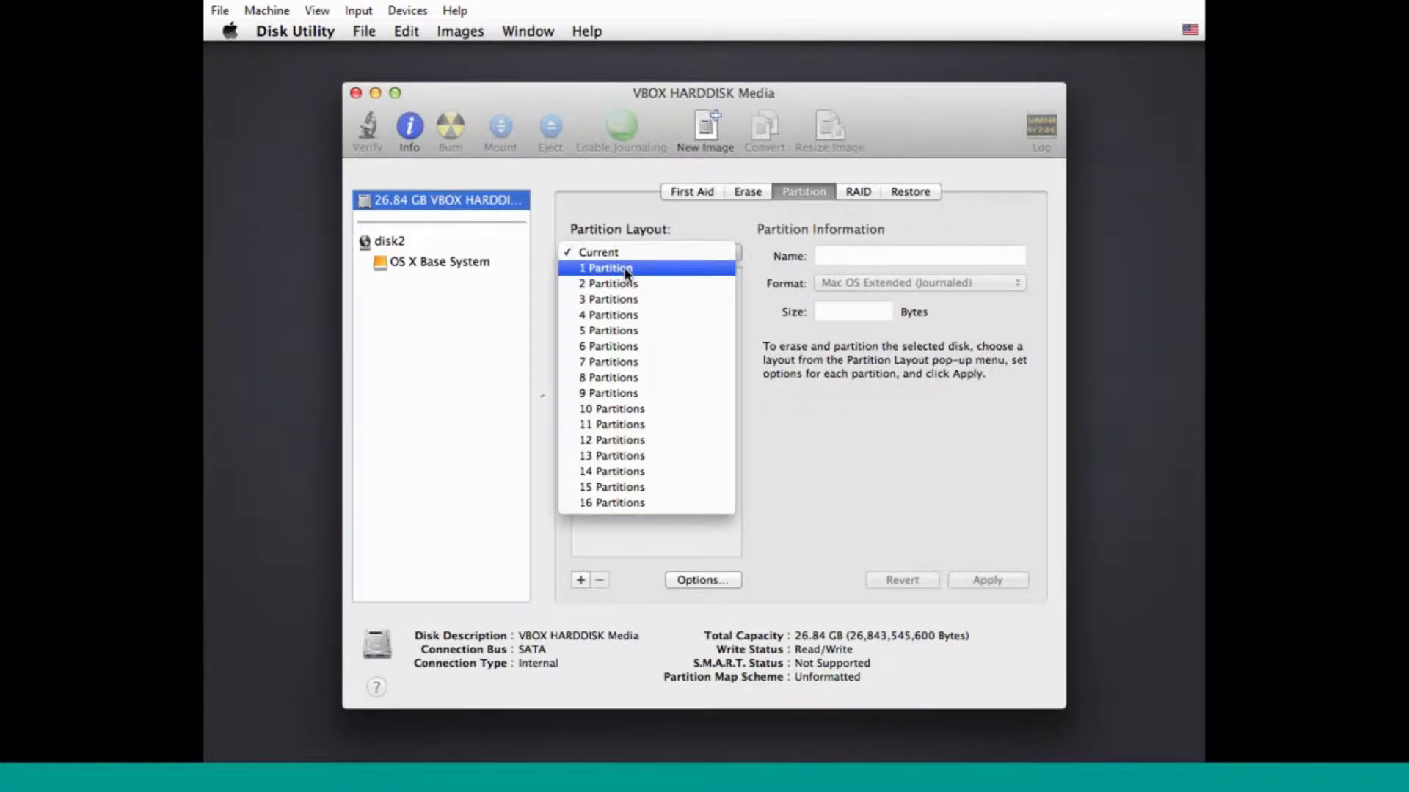
{"action": "left_click", "coordinate": [626, 270]}
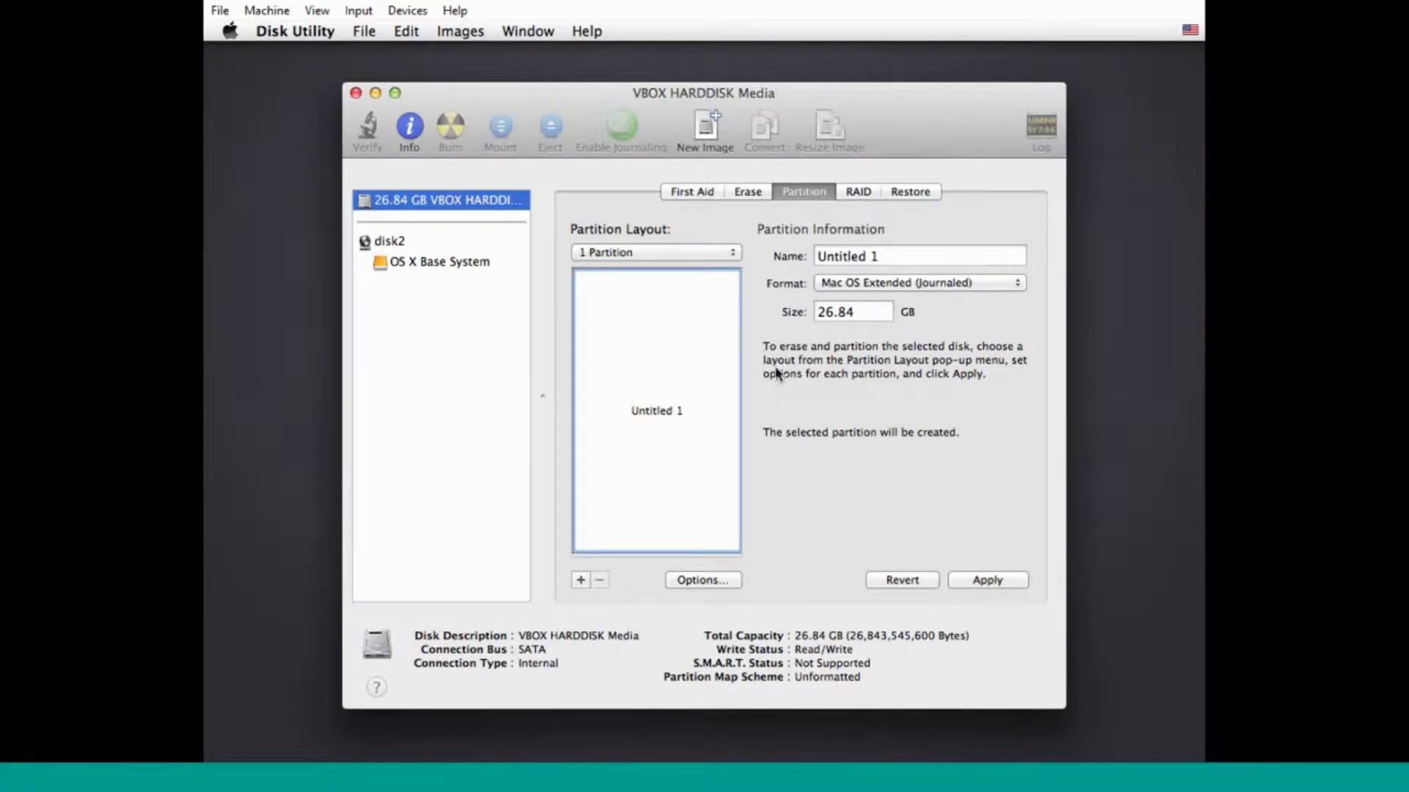
- Name the new partition nac, apply the partitioning to the disk and close Disk Utility
{"action": "triple_click", "coordinate": [895, 257]}
{"action": "type", "text": "="}
{"action": "key", "text": "BackSpace"}
{"action": "type", "text": "nac"}
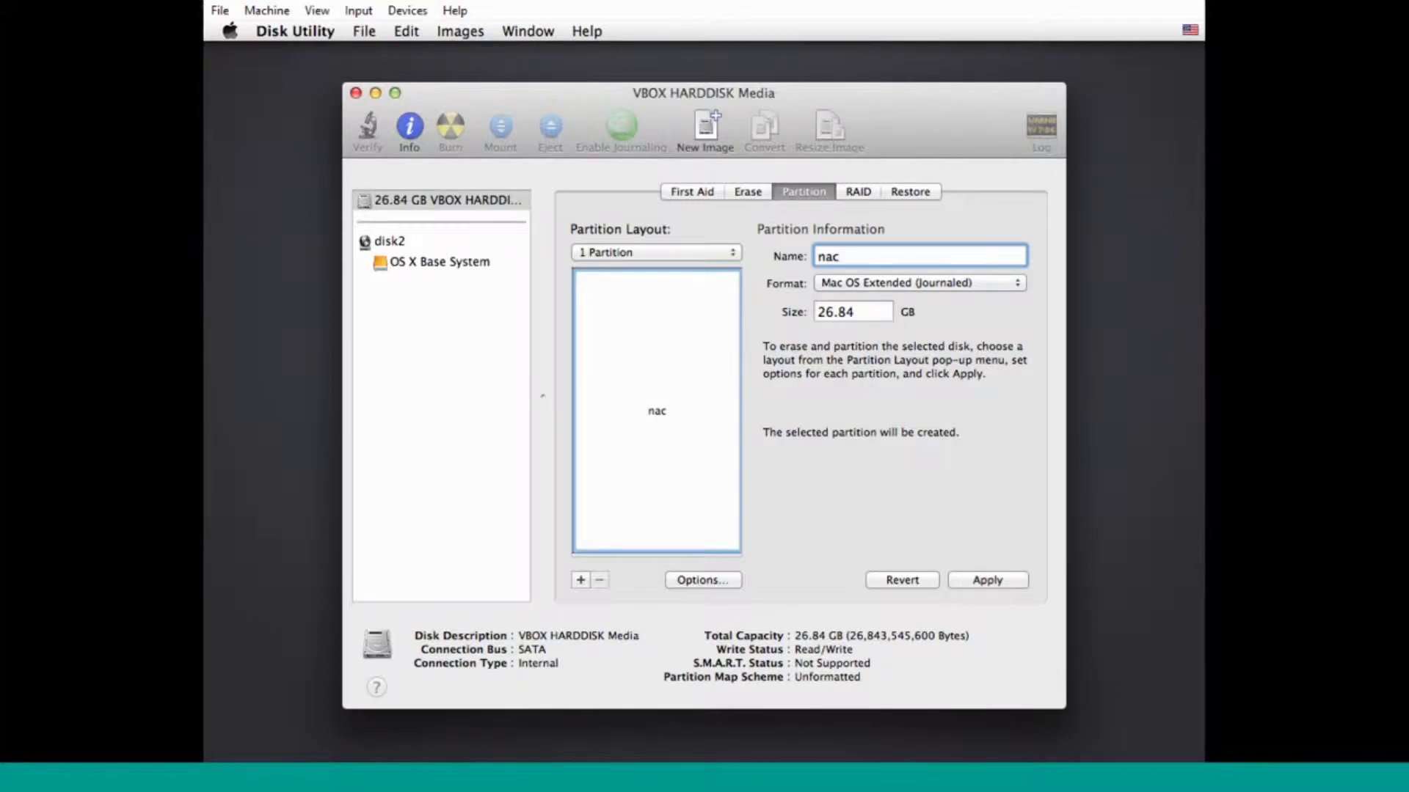
{"action": "left_click", "coordinate": [990, 580]}
{"action": "left_click", "coordinate": [845, 319]}
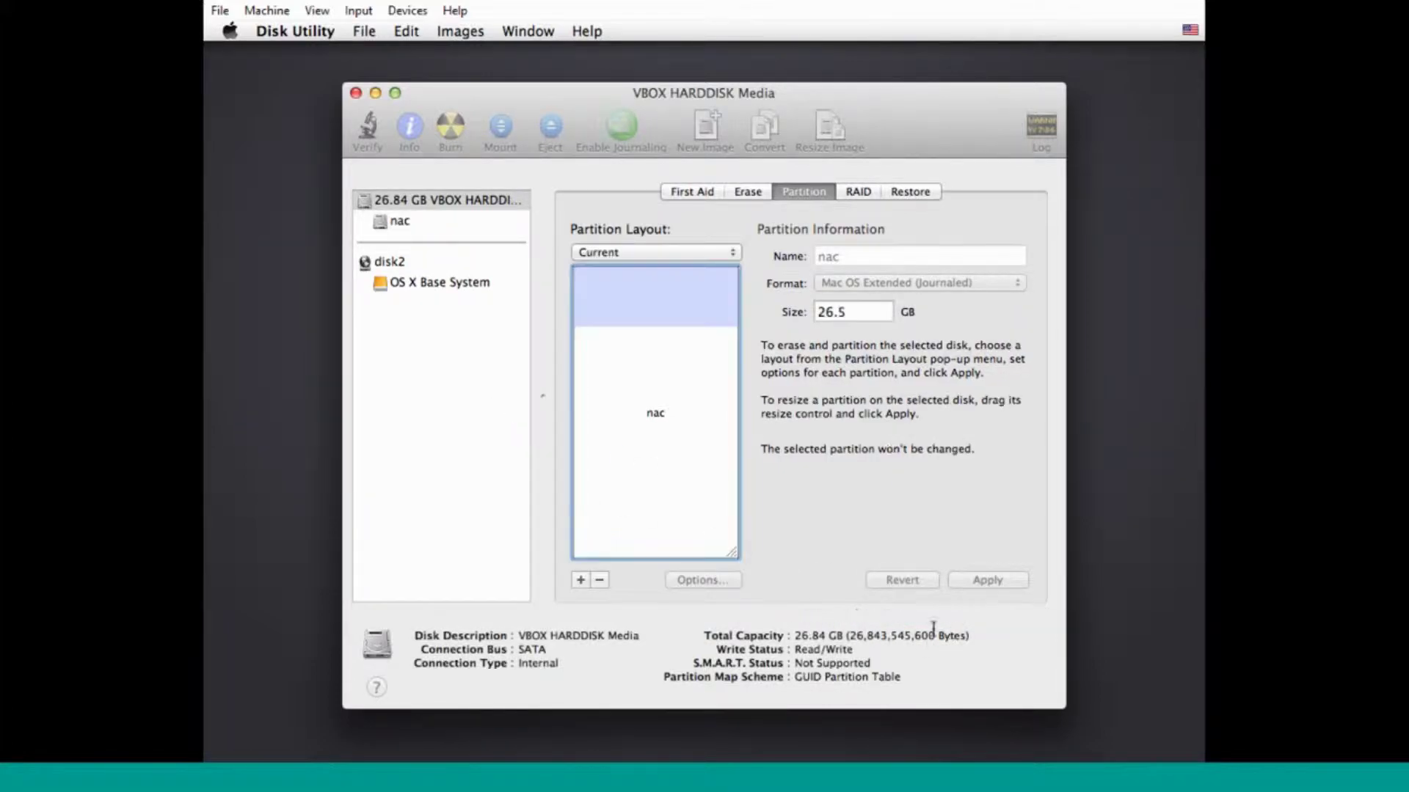
{"action": "left_click", "coordinate": [357, 94]}
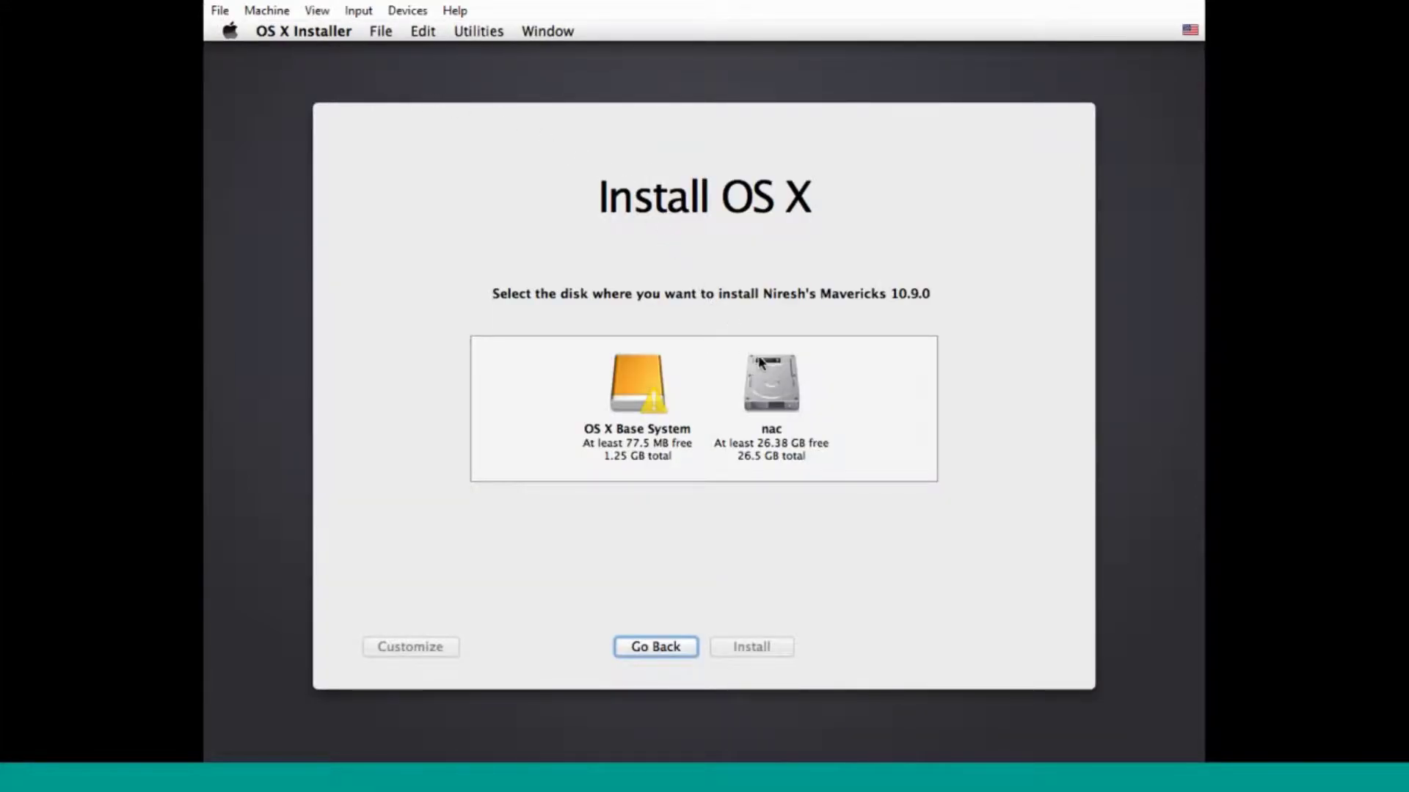
- Install Niresh's Mavericks 10.9.0 on the nac disk and close the virtual machine window
{"action": "left_click", "coordinate": [772, 398]}
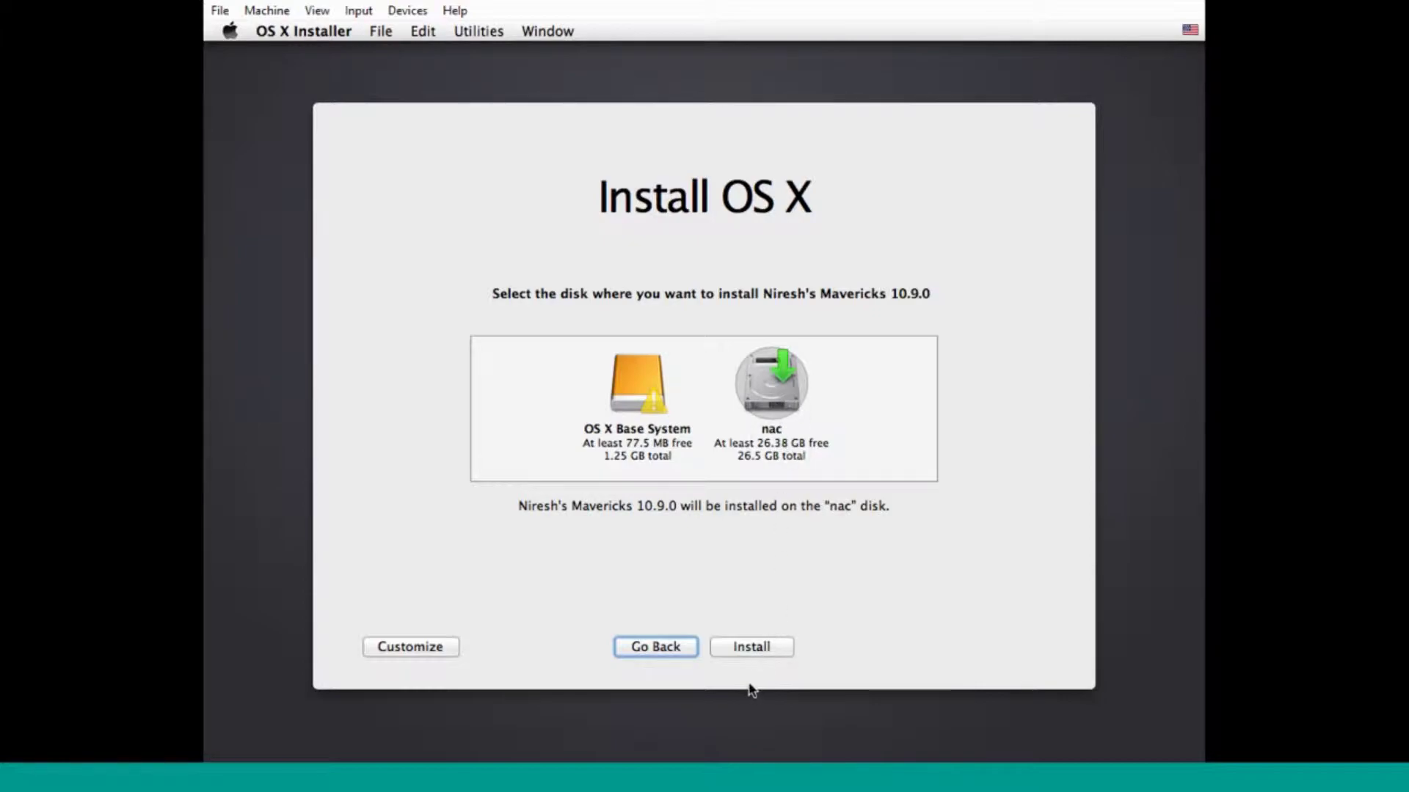
{"action": "left_click", "coordinate": [750, 647]}
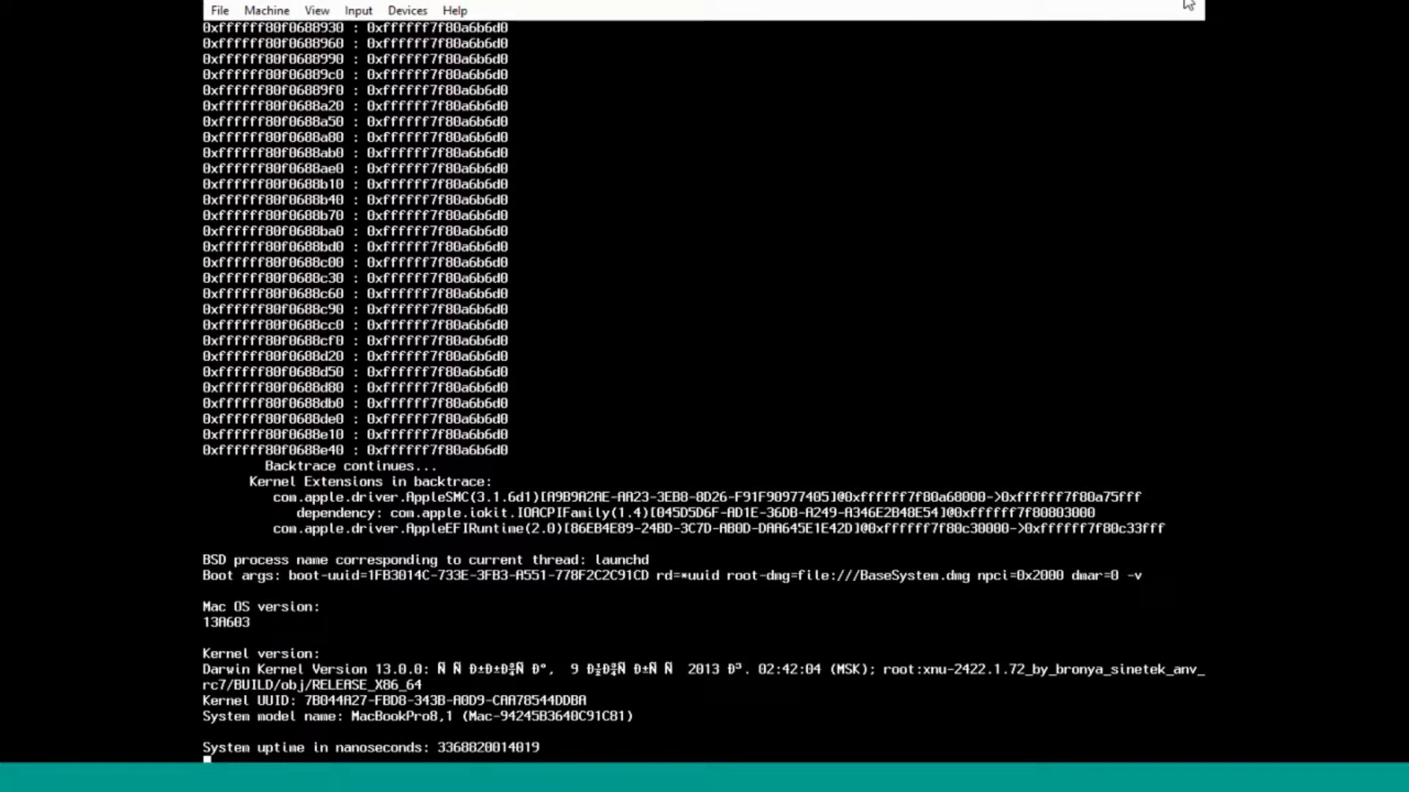
{"action": "left_click", "coordinate": [1161, 9]}
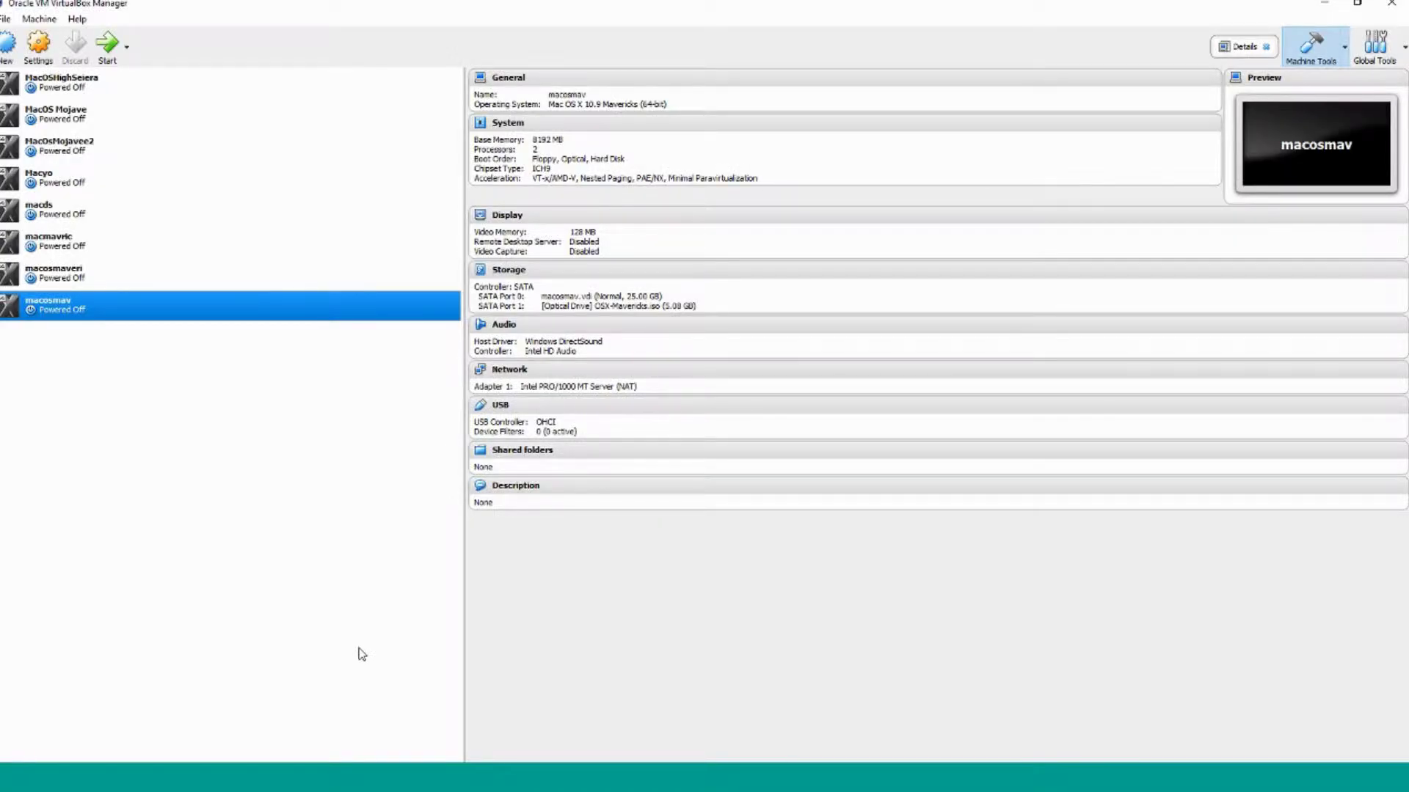
- Start the macosmav machine and boot it from the hd(0,2) nac volume
{"action": "double_click", "coordinate": [63, 303]}
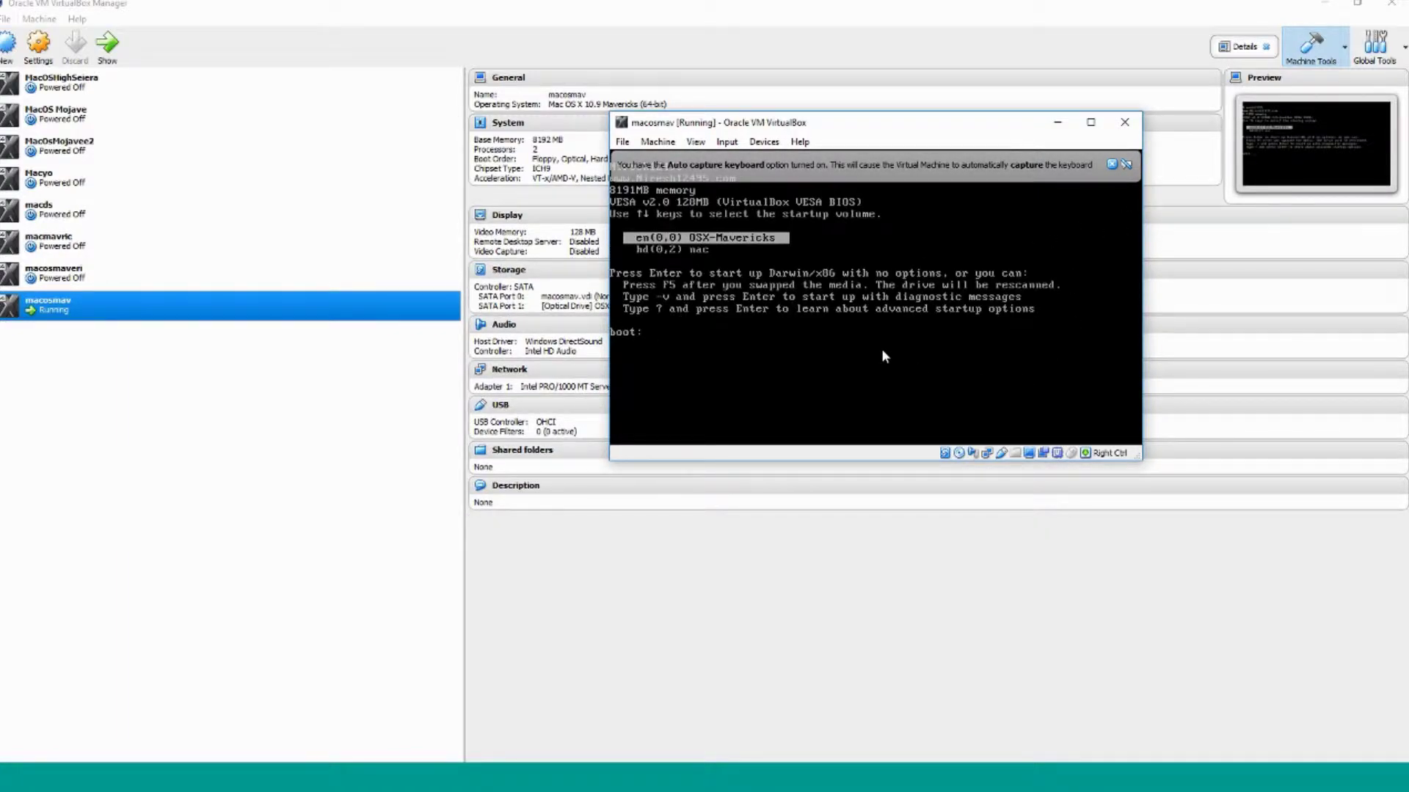
{"action": "key", "text": "Down"}
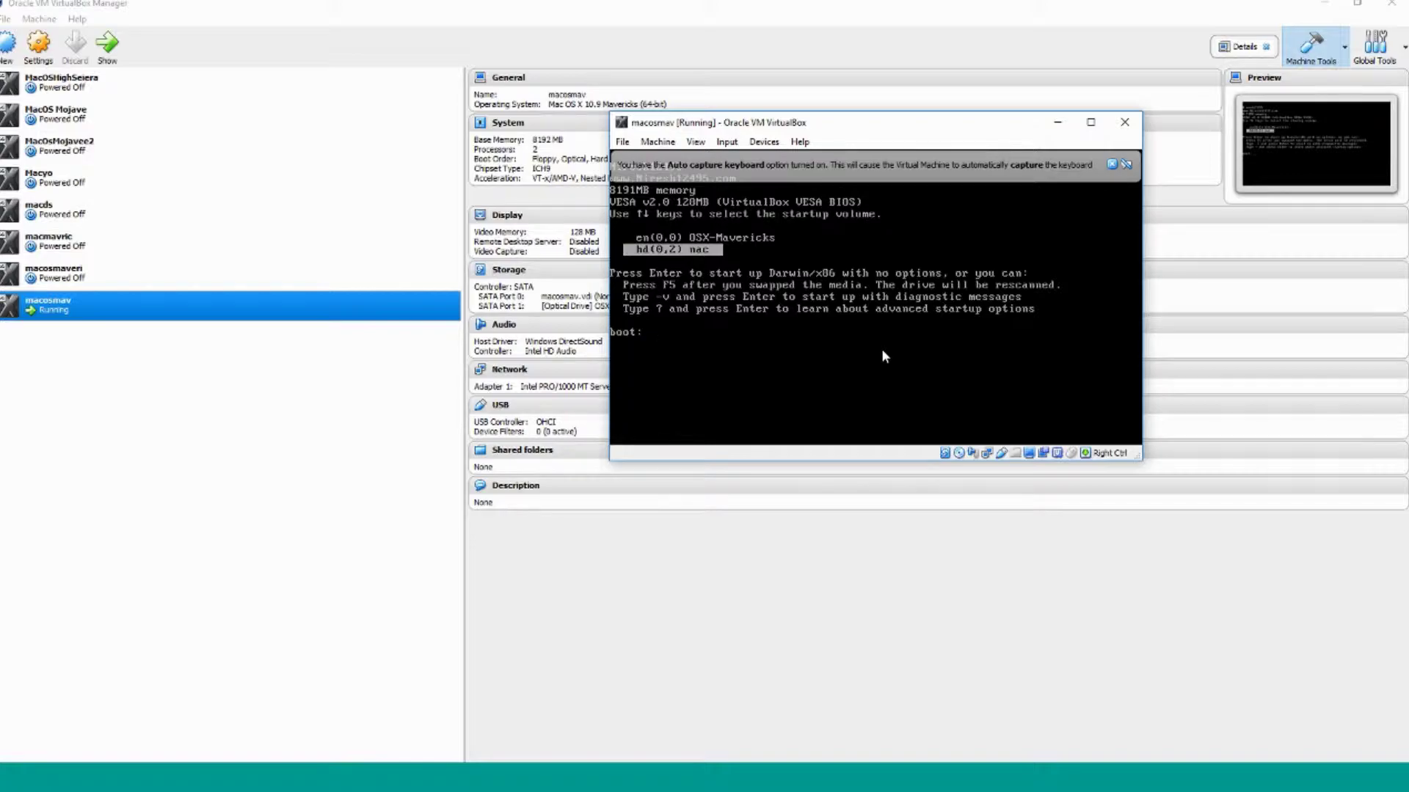
{"action": "key", "text": "Return"}
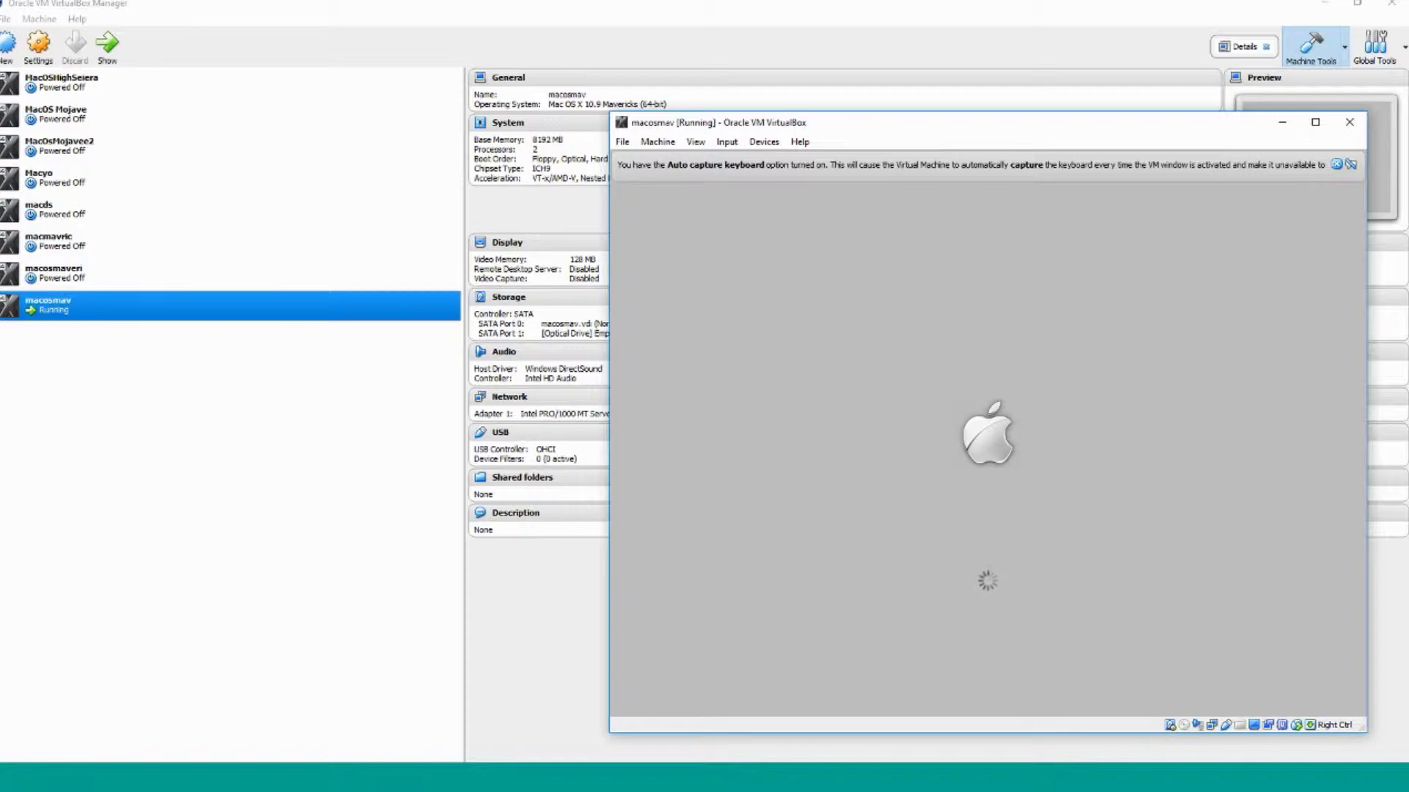
{"action": "left_click", "coordinate": [449, 670]}
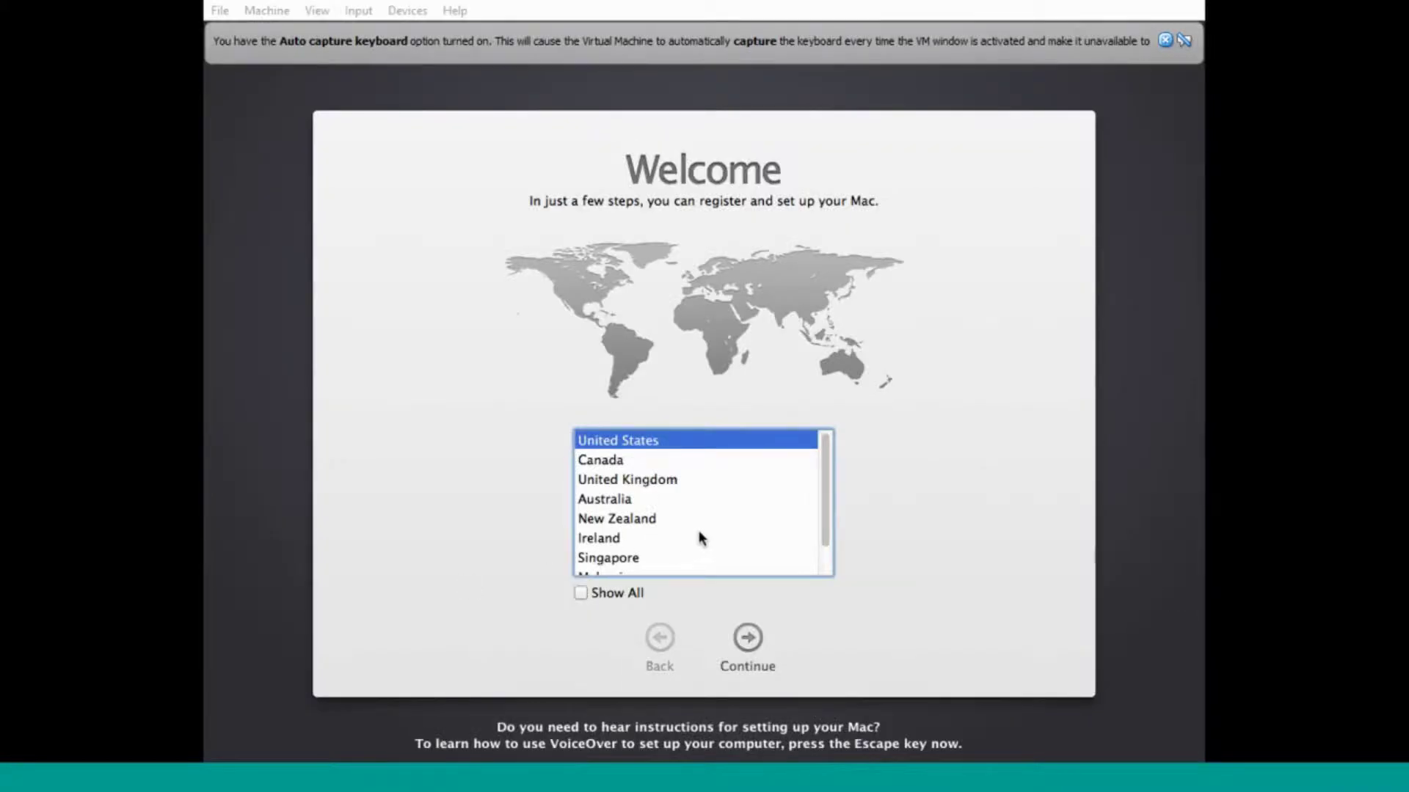
- Accept United States as the country and the U.S. keyboard layout, and choose not to transfer any information
{"action": "left_click", "coordinate": [874, 492]}
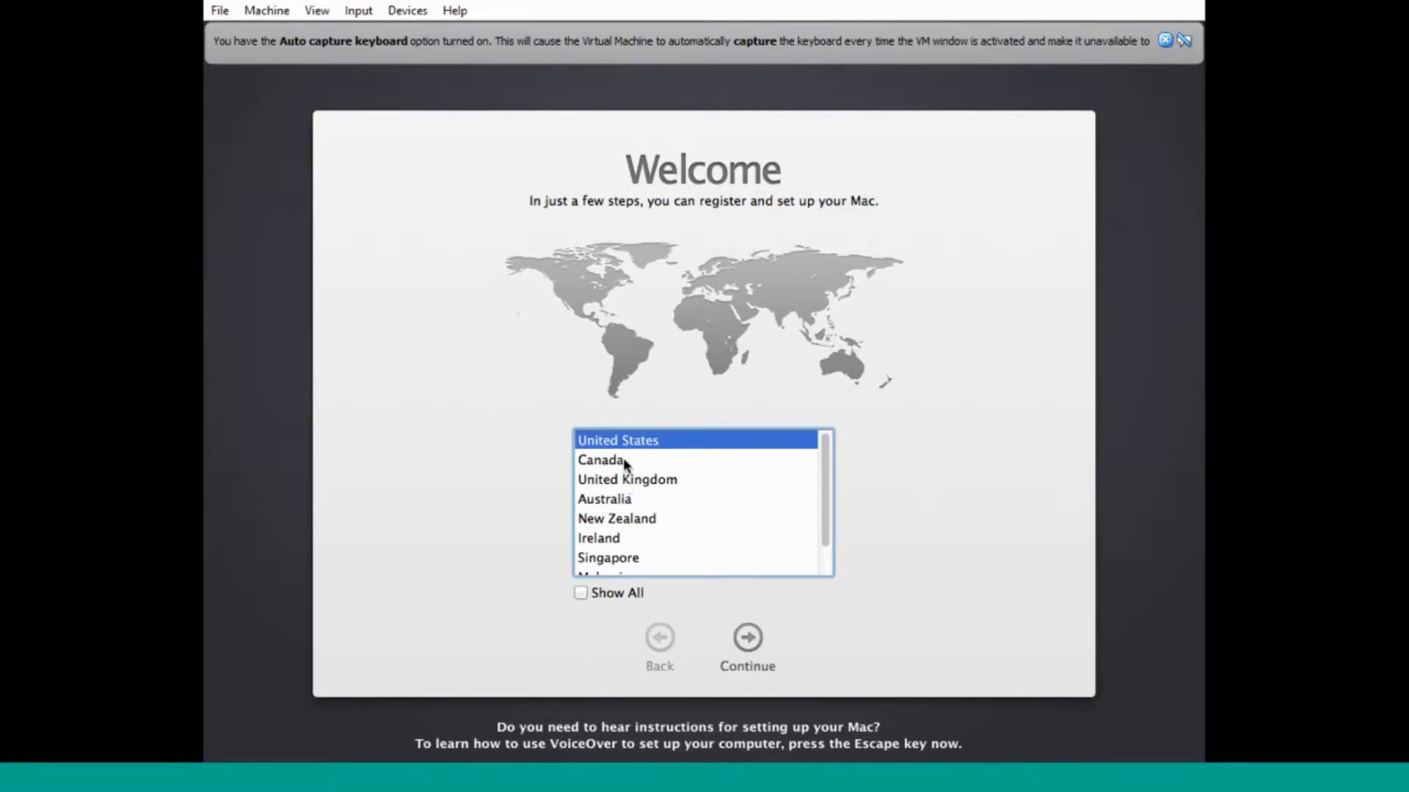
{"action": "left_click", "coordinate": [750, 639]}
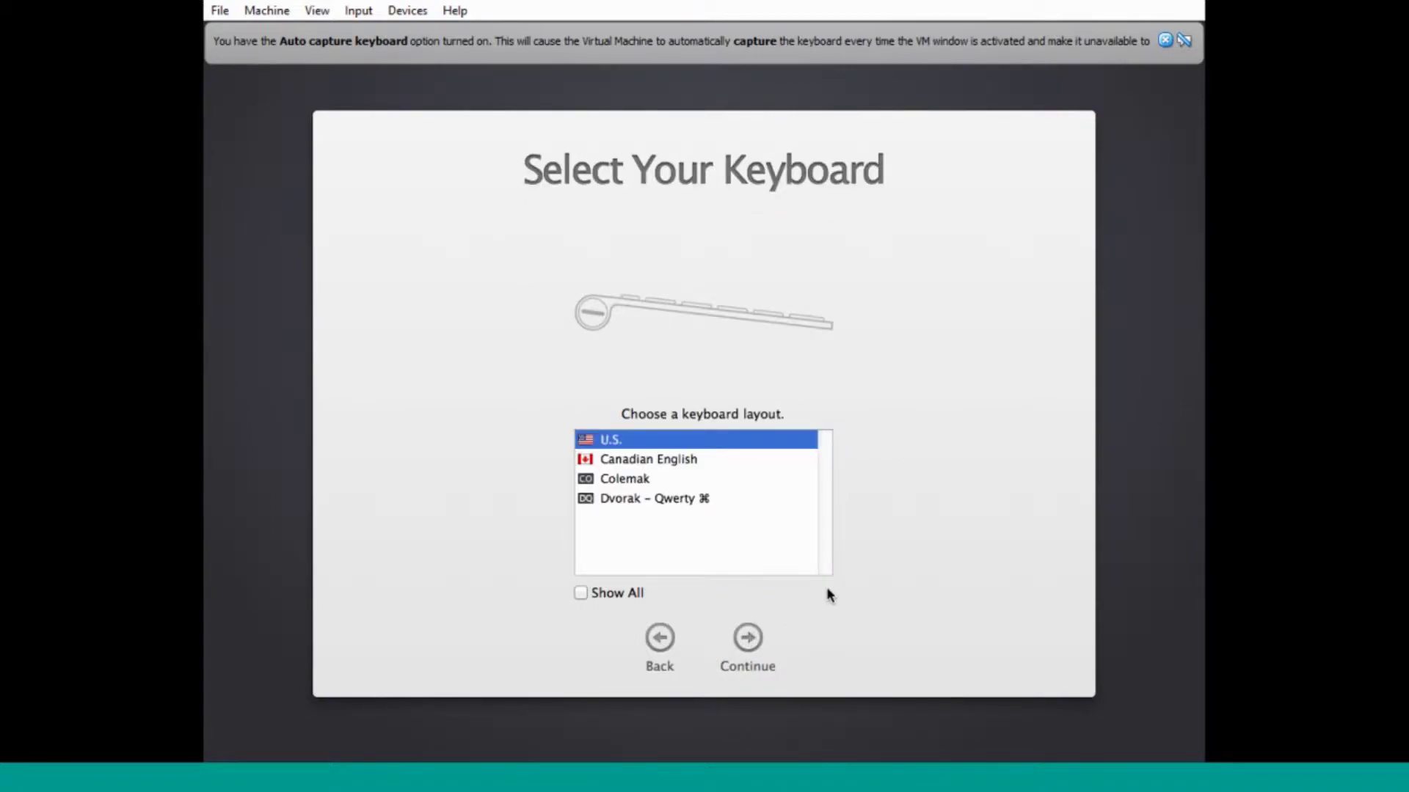
{"action": "left_click", "coordinate": [753, 653]}
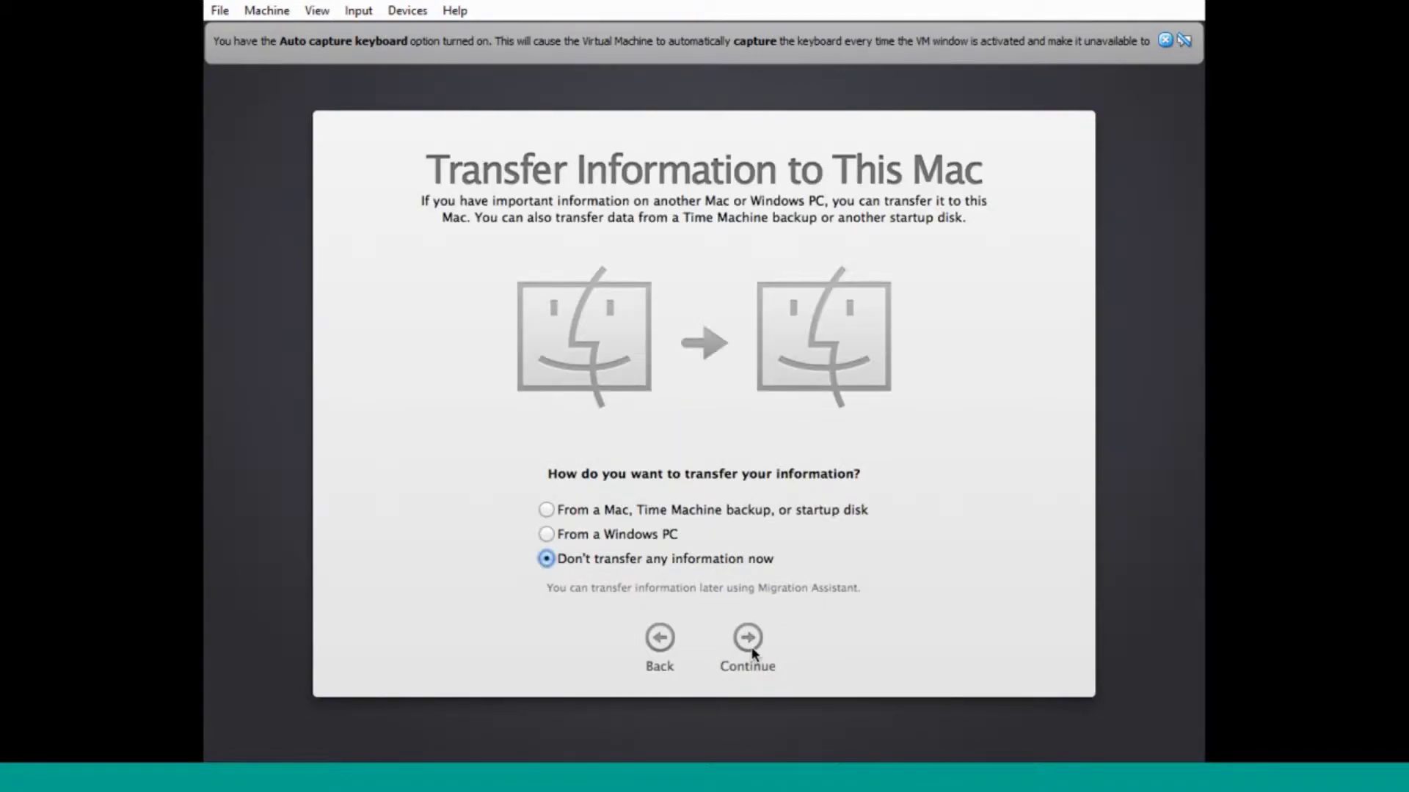
{"action": "left_click", "coordinate": [750, 646]}
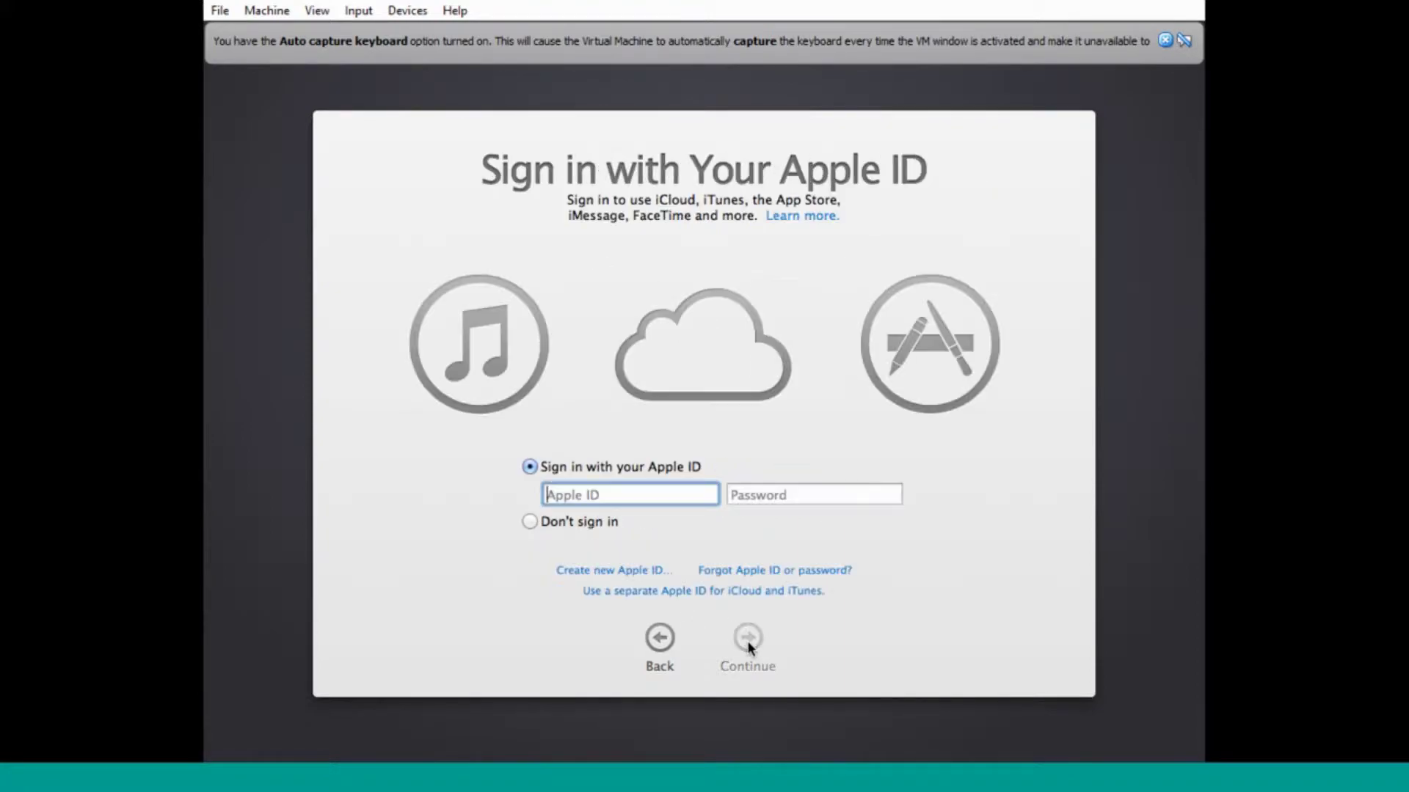
- Skip signing in with an Apple ID and agree to the OS X software license agreement
{"action": "left_click", "coordinate": [602, 522]}
{"action": "left_click", "coordinate": [764, 640]}
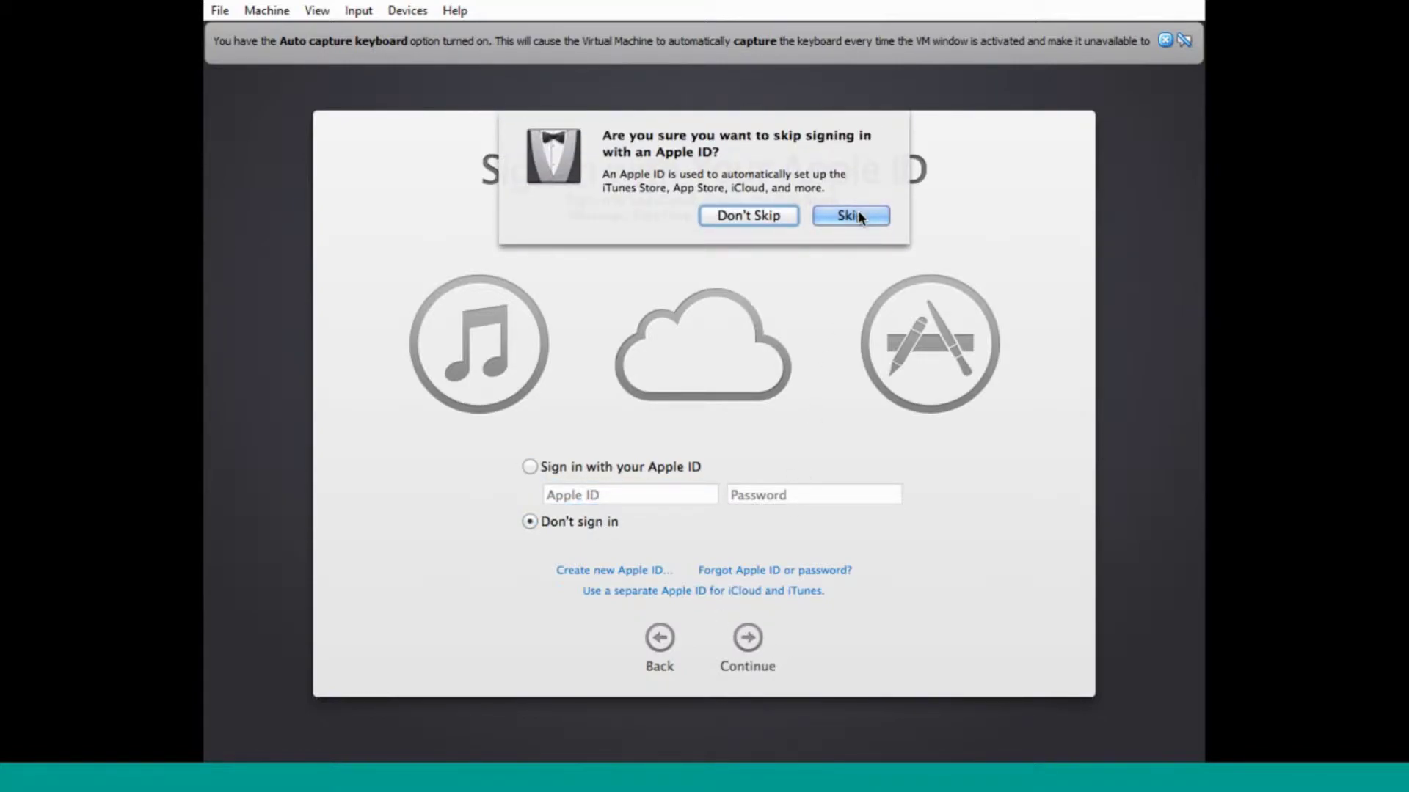
{"action": "left_click", "coordinate": [851, 215]}
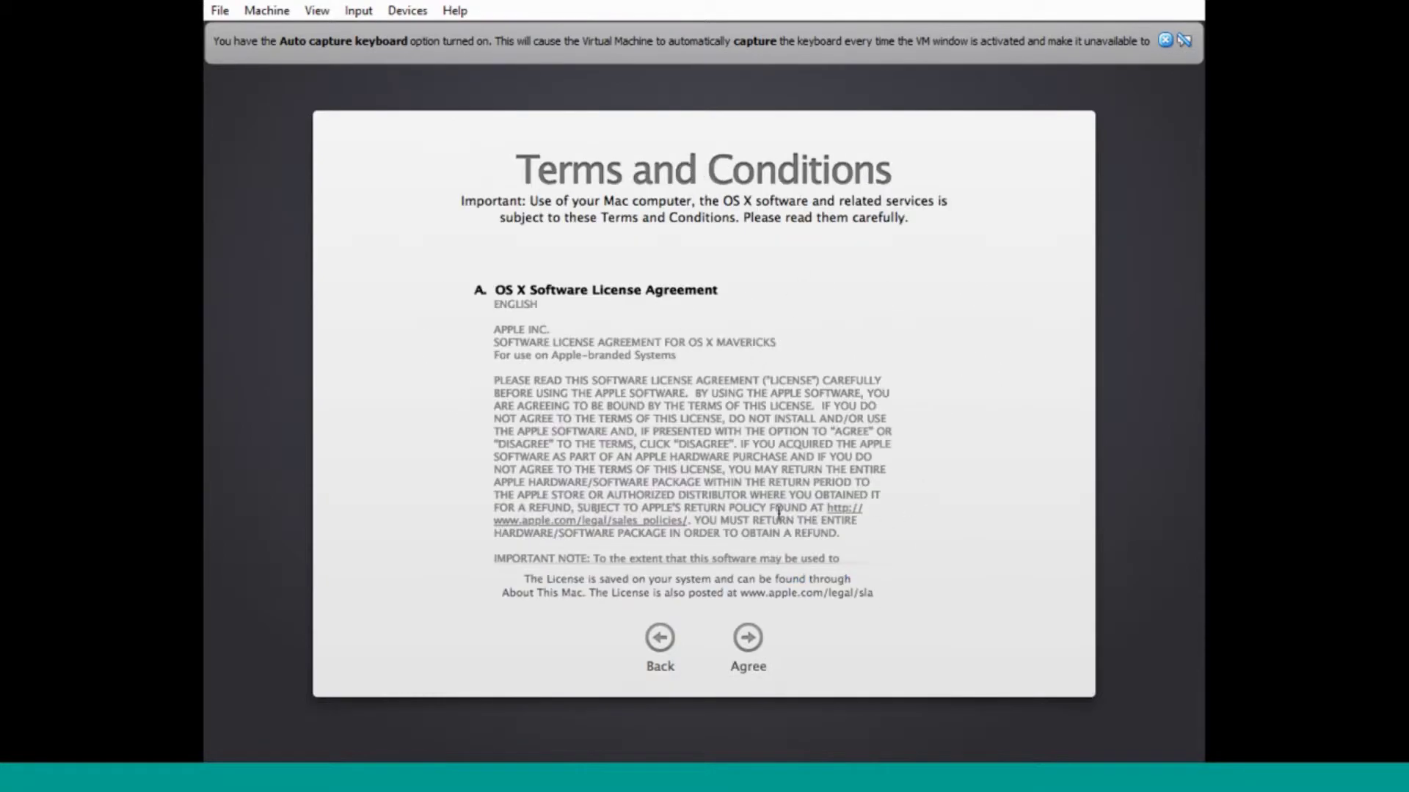
{"action": "left_click", "coordinate": [748, 638]}
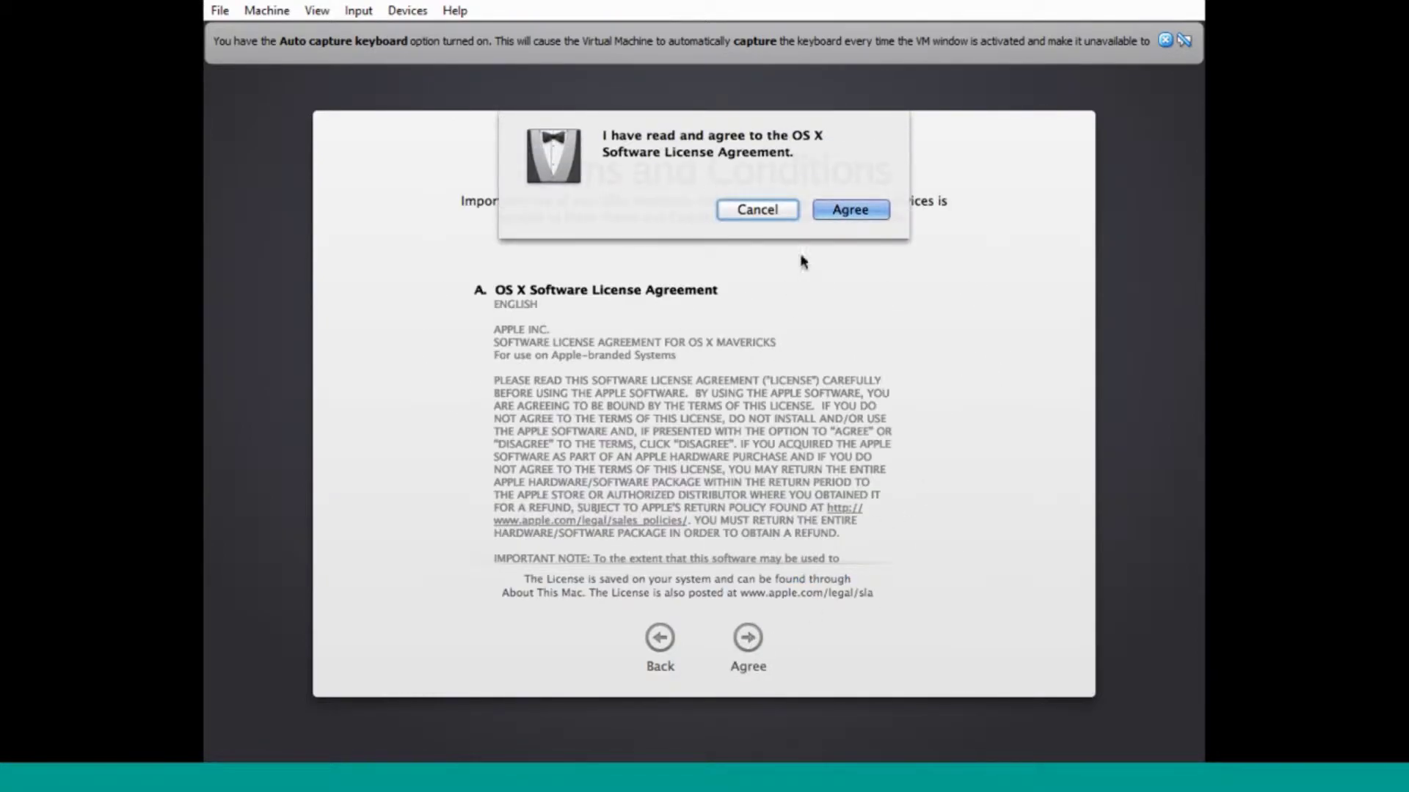
{"action": "left_click", "coordinate": [833, 209]}
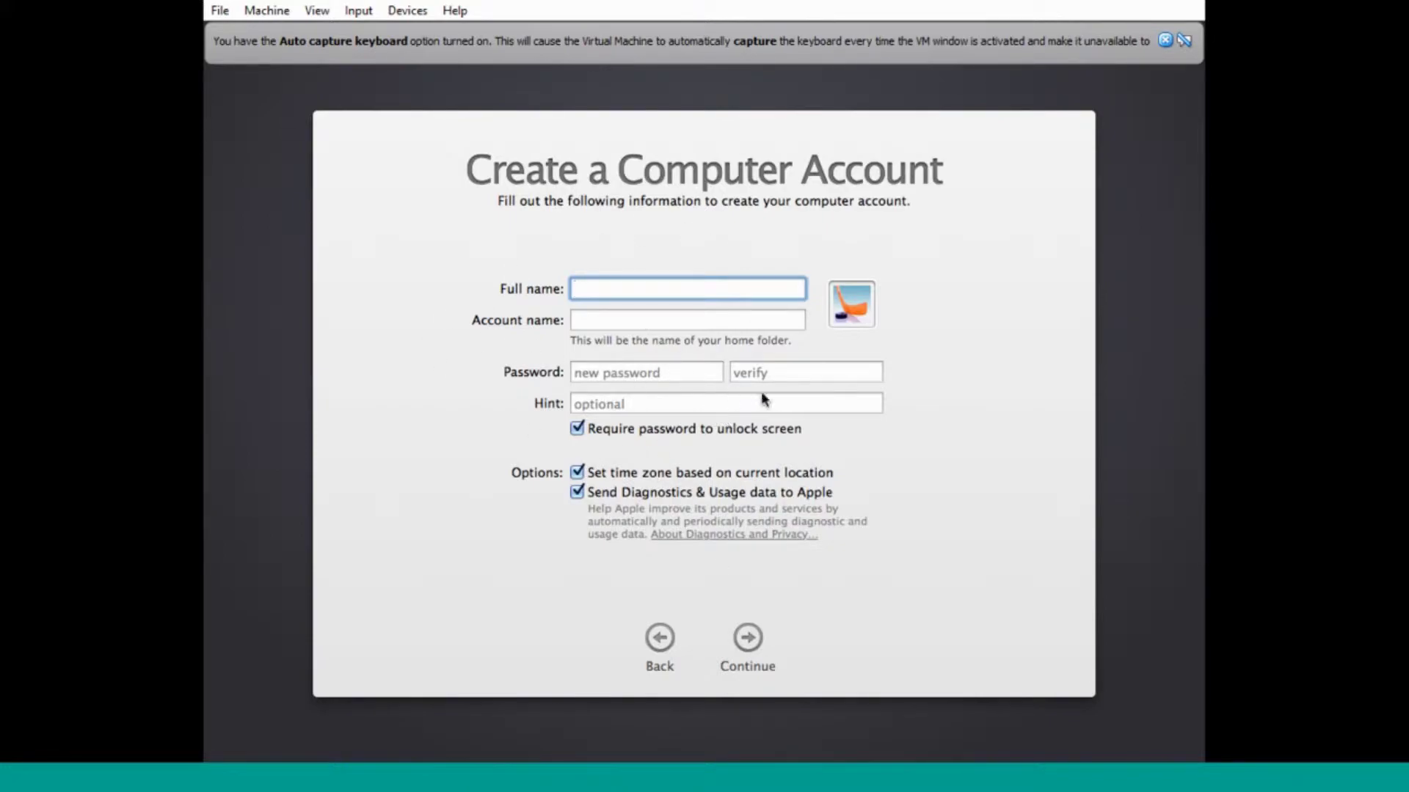
- Fill in the computer account's full name and account name, and enter and verify its password
{"action": "type", "text": "sas dad"}
{"action": "key", "text": "Tab"}
{"action": "type", "text": "a"}
{"action": "left_click", "coordinate": [616, 376]}
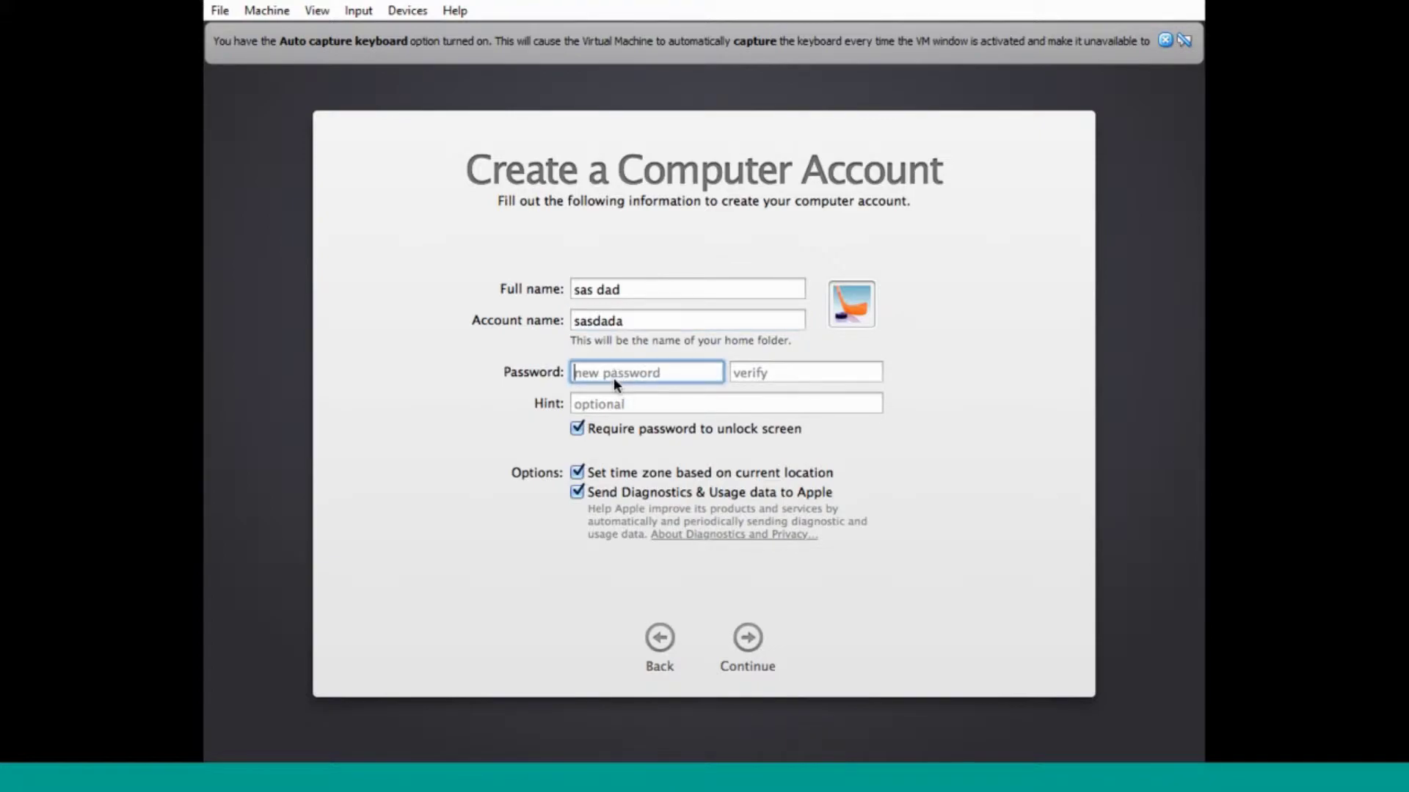
{"action": "type", "text": "s"}
{"action": "left_click", "coordinate": [733, 373]}
{"action": "type", "text": "s"}
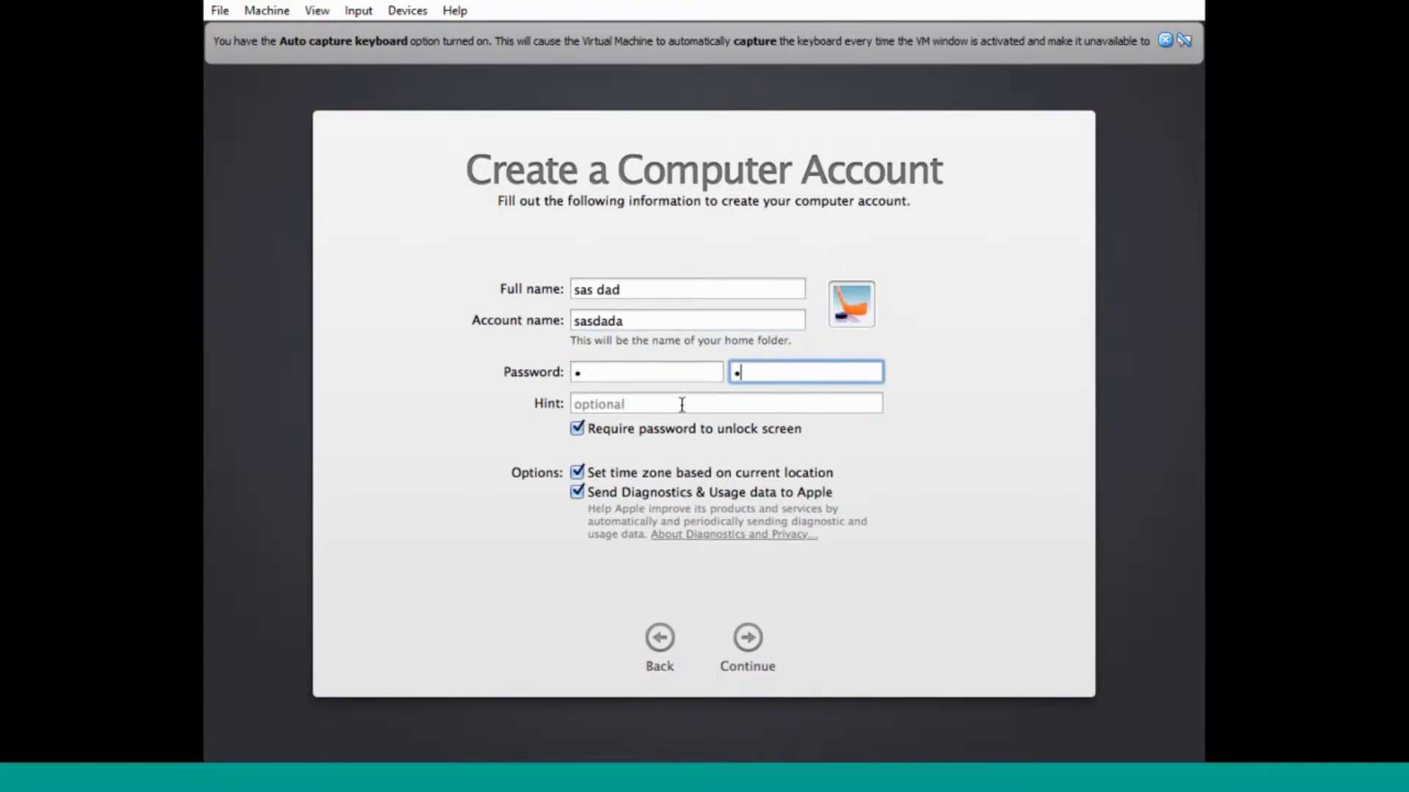
- Turn off the location-based time zone and the sending of diagnostics data to Apple, and create the computer account
{"action": "left_click", "coordinate": [577, 474]}
{"action": "left_click", "coordinate": [578, 493]}
{"action": "left_click", "coordinate": [751, 649]}
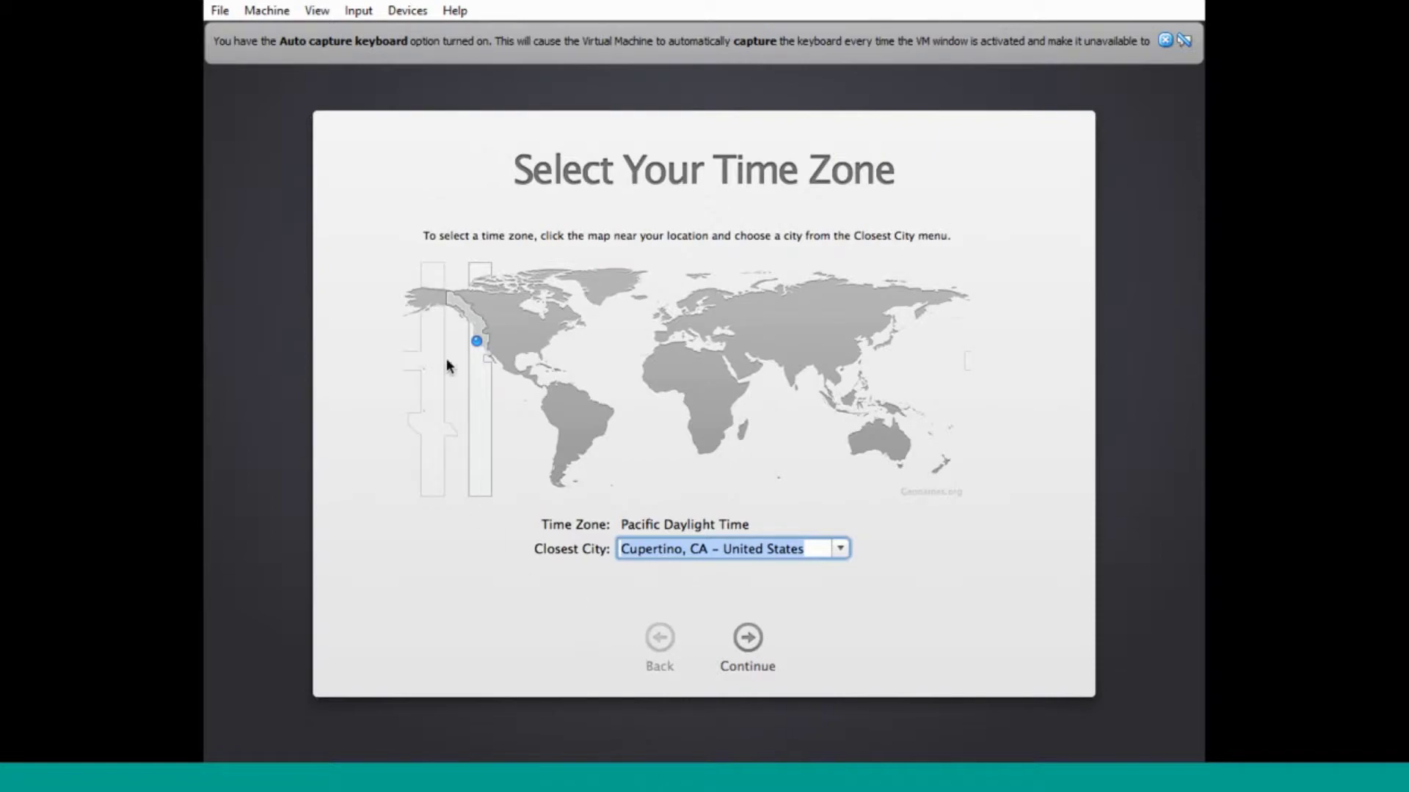
- Accept Cupertino, CA as the time zone's closest city and skip registering the Mac
{"action": "left_click", "coordinate": [747, 643]}
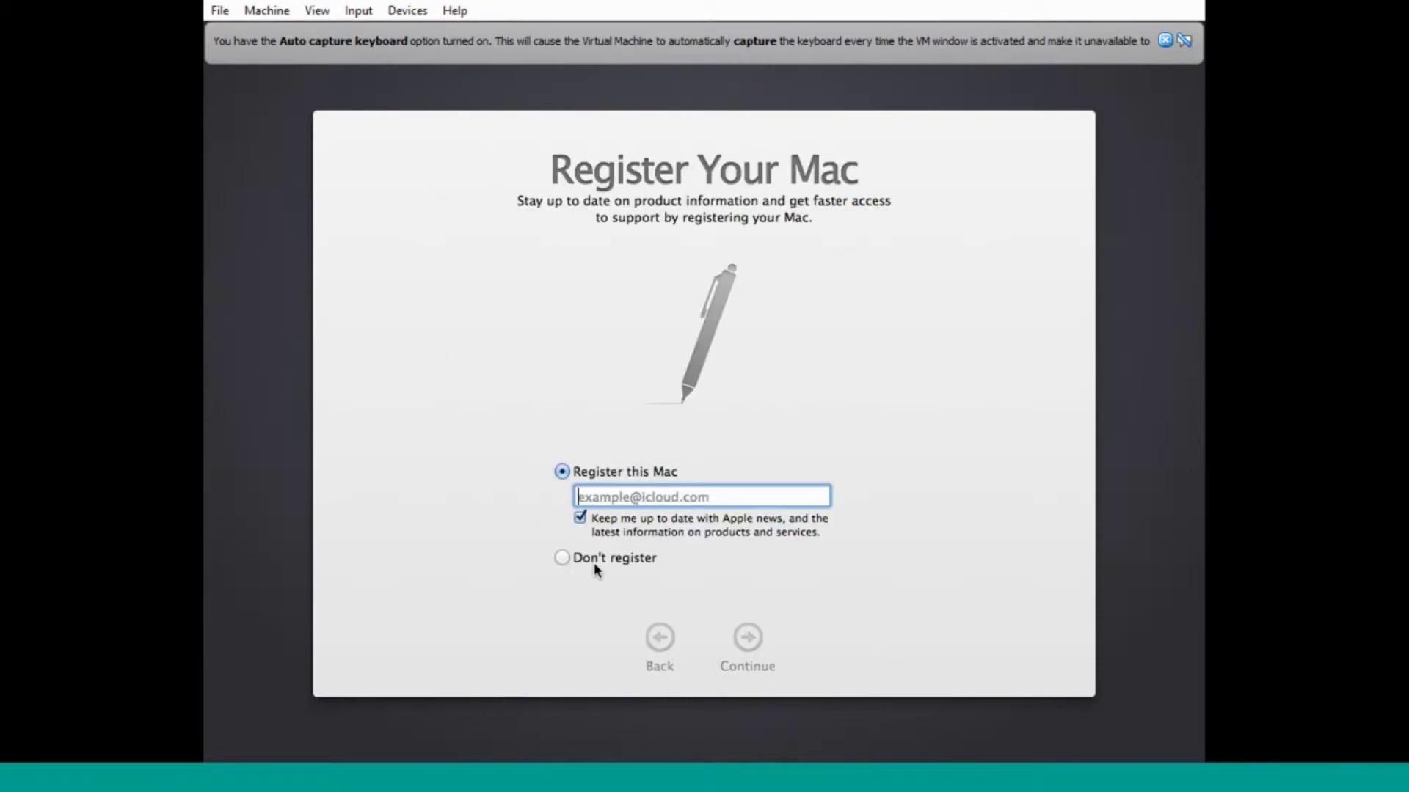
{"action": "left_click", "coordinate": [597, 559]}
{"action": "left_click", "coordinate": [749, 646]}
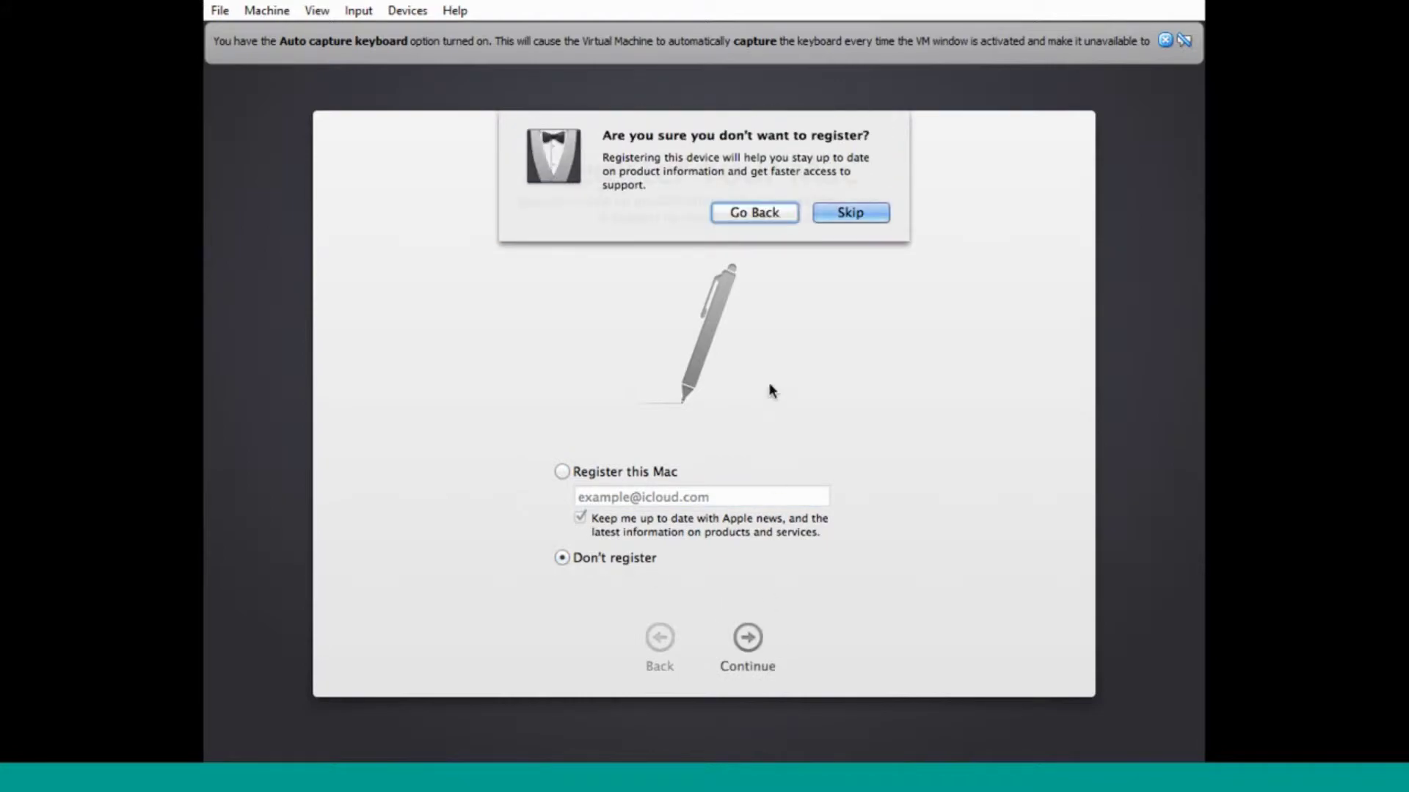
{"action": "left_click", "coordinate": [844, 213]}
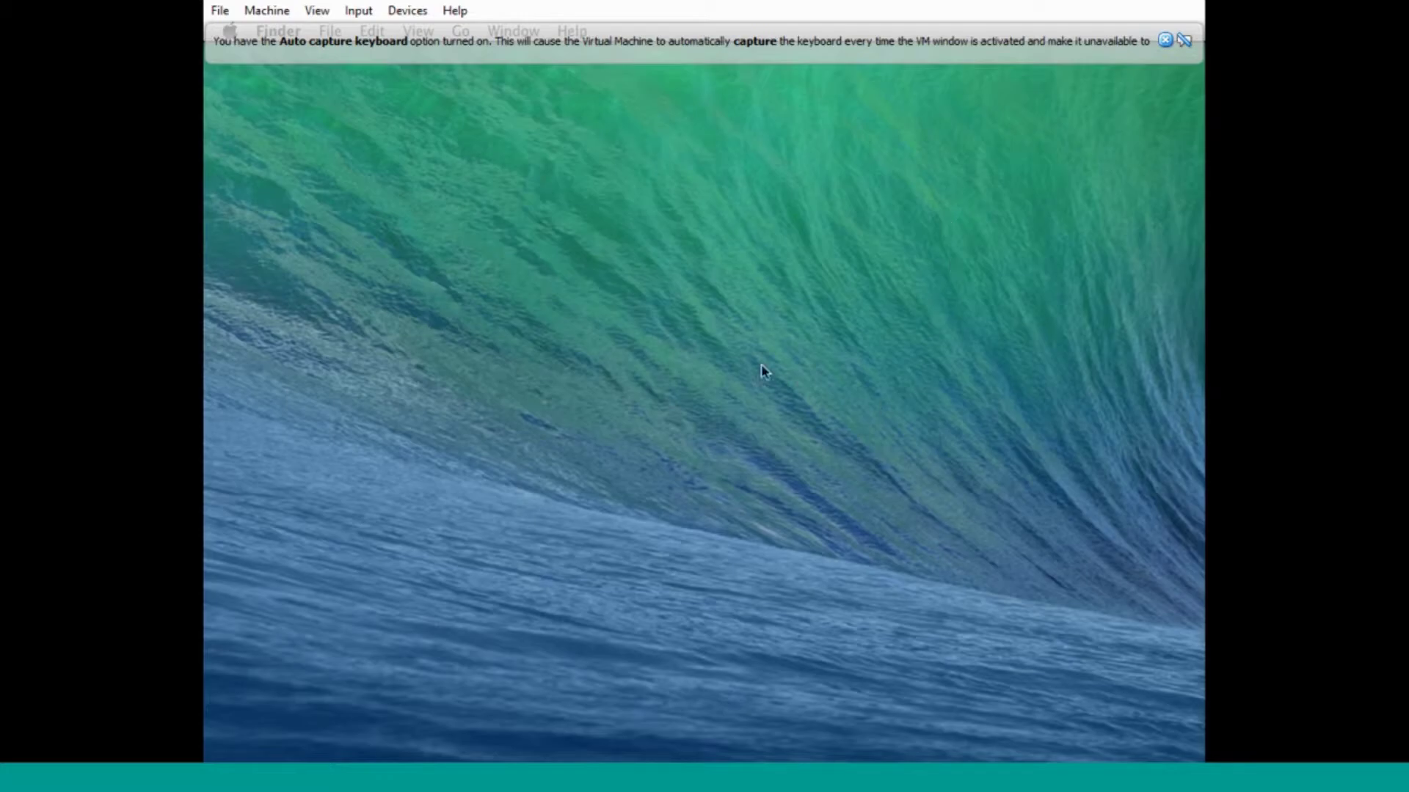
- Dismiss the keyboard capture notice on the OS X desktop and open Safari
{"action": "left_click", "coordinate": [1185, 41]}
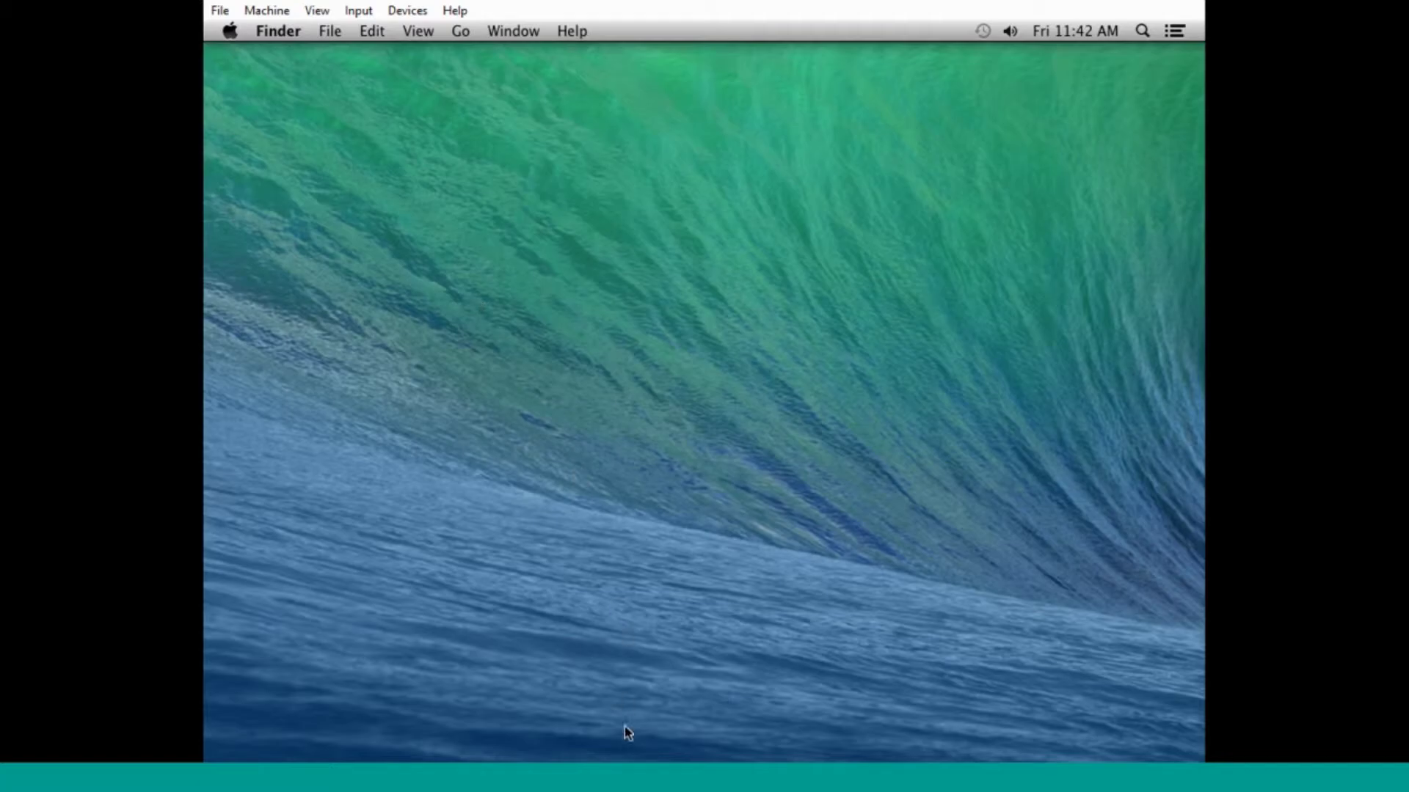
{"action": "mouse_move", "coordinate": [243, 747]}
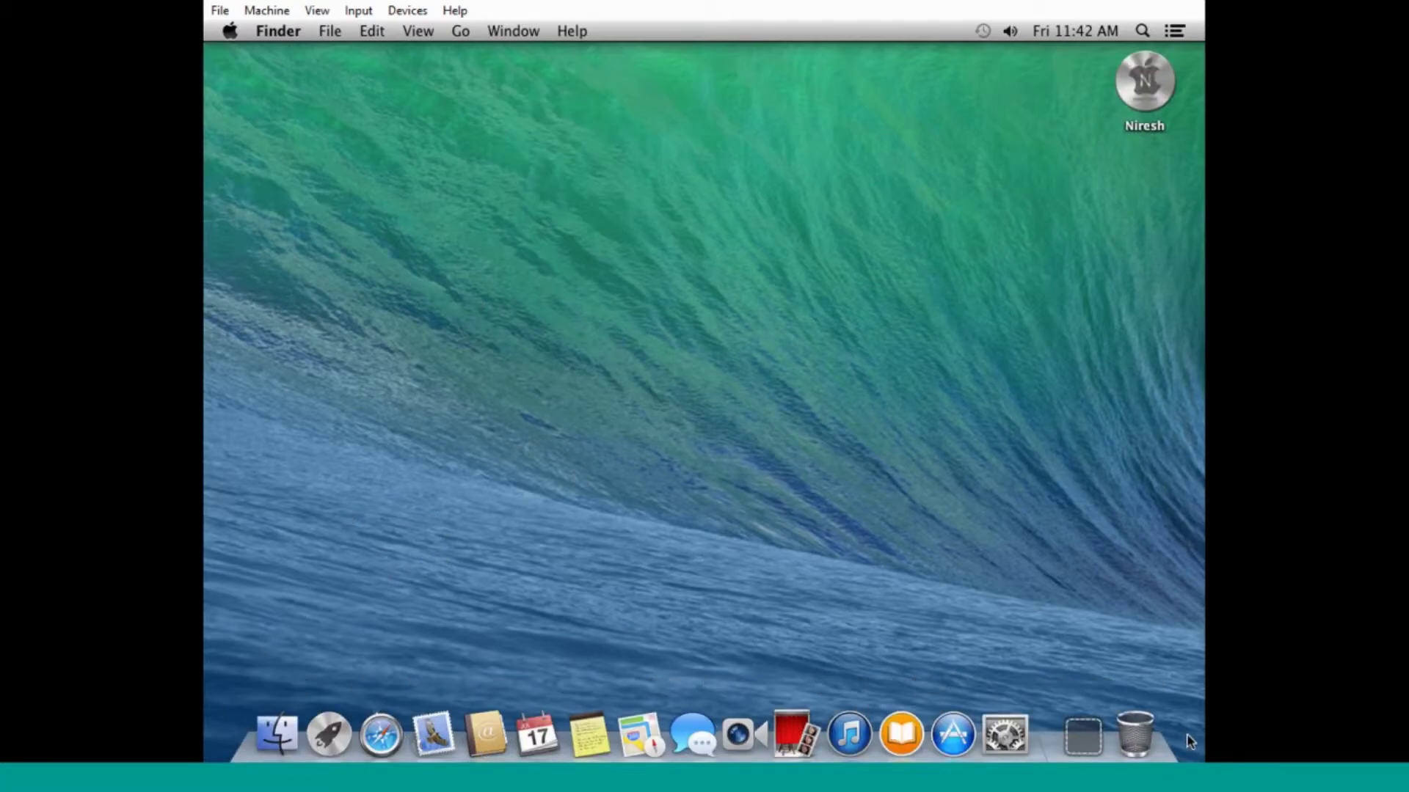
{"action": "left_click", "coordinate": [389, 734]}
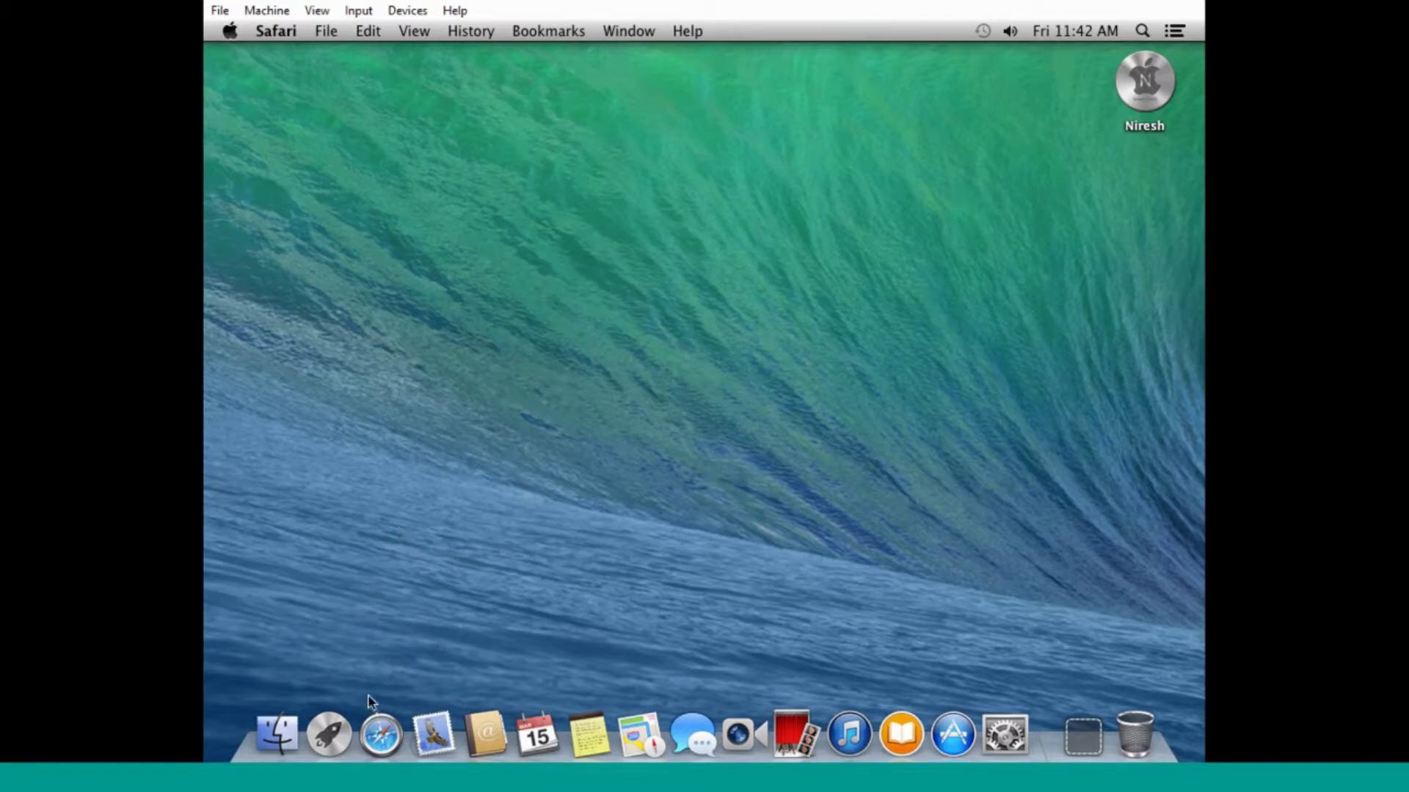
{"action": "left_click", "coordinate": [382, 744]}
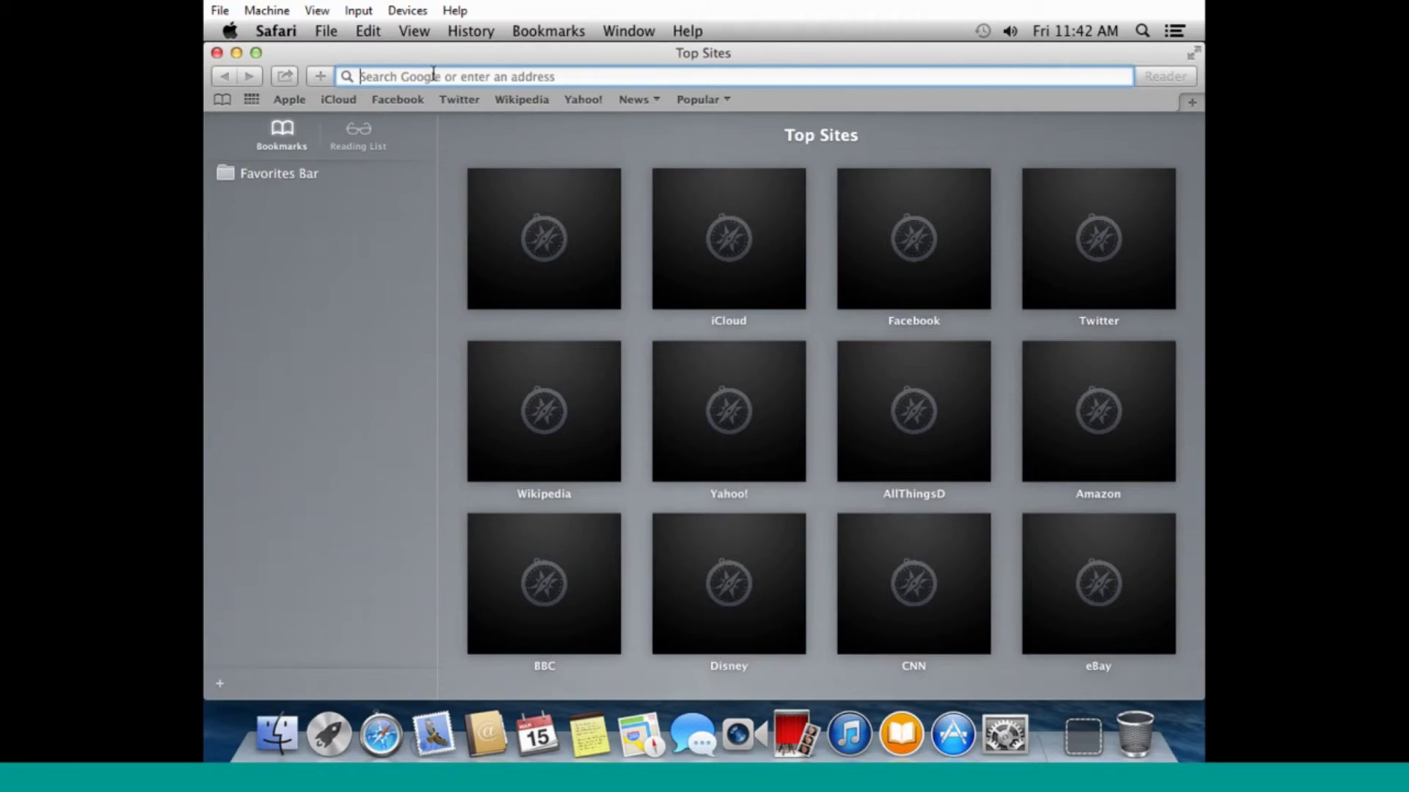
- Search Google for "google" in Safari
{"action": "type", "text": "g"}
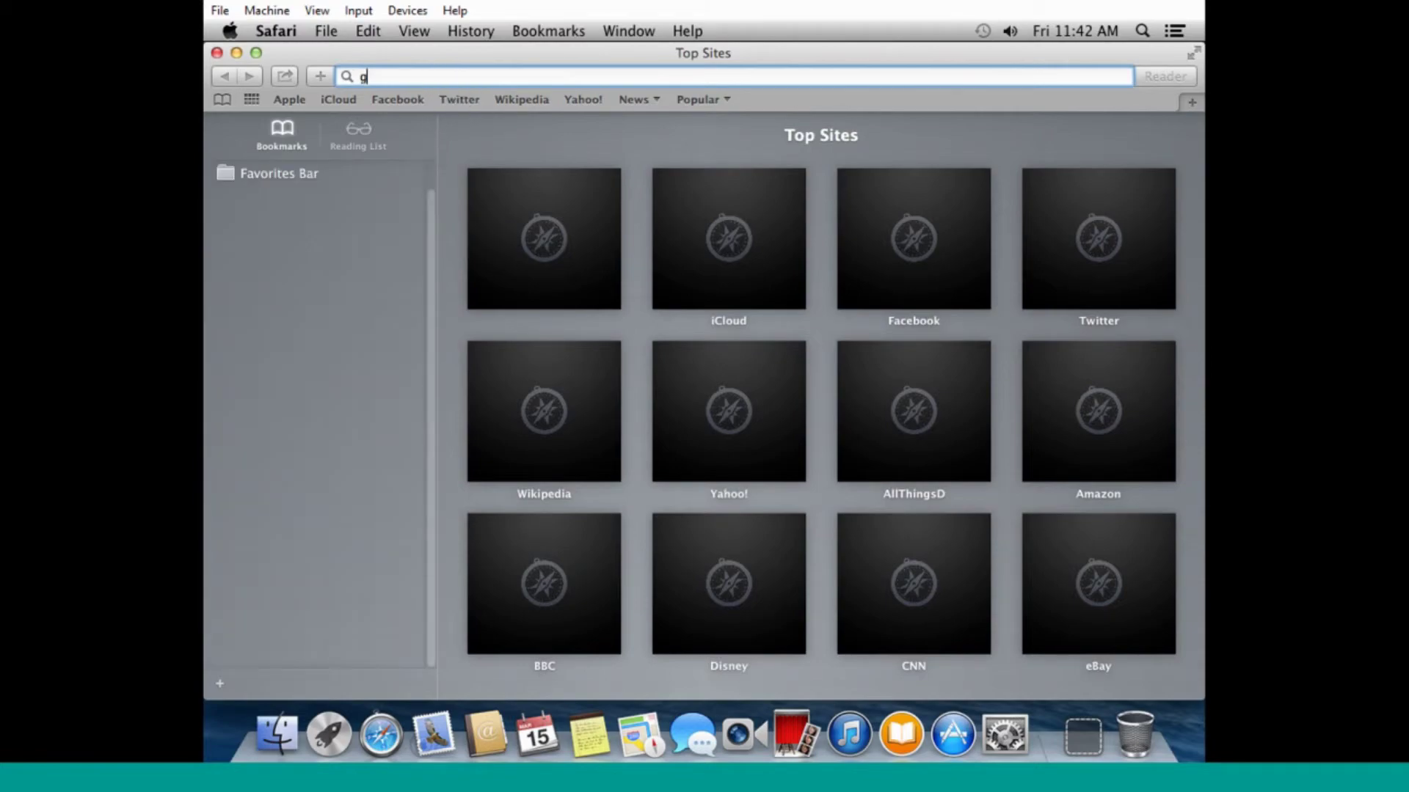
{"action": "type", "text": "oog"}
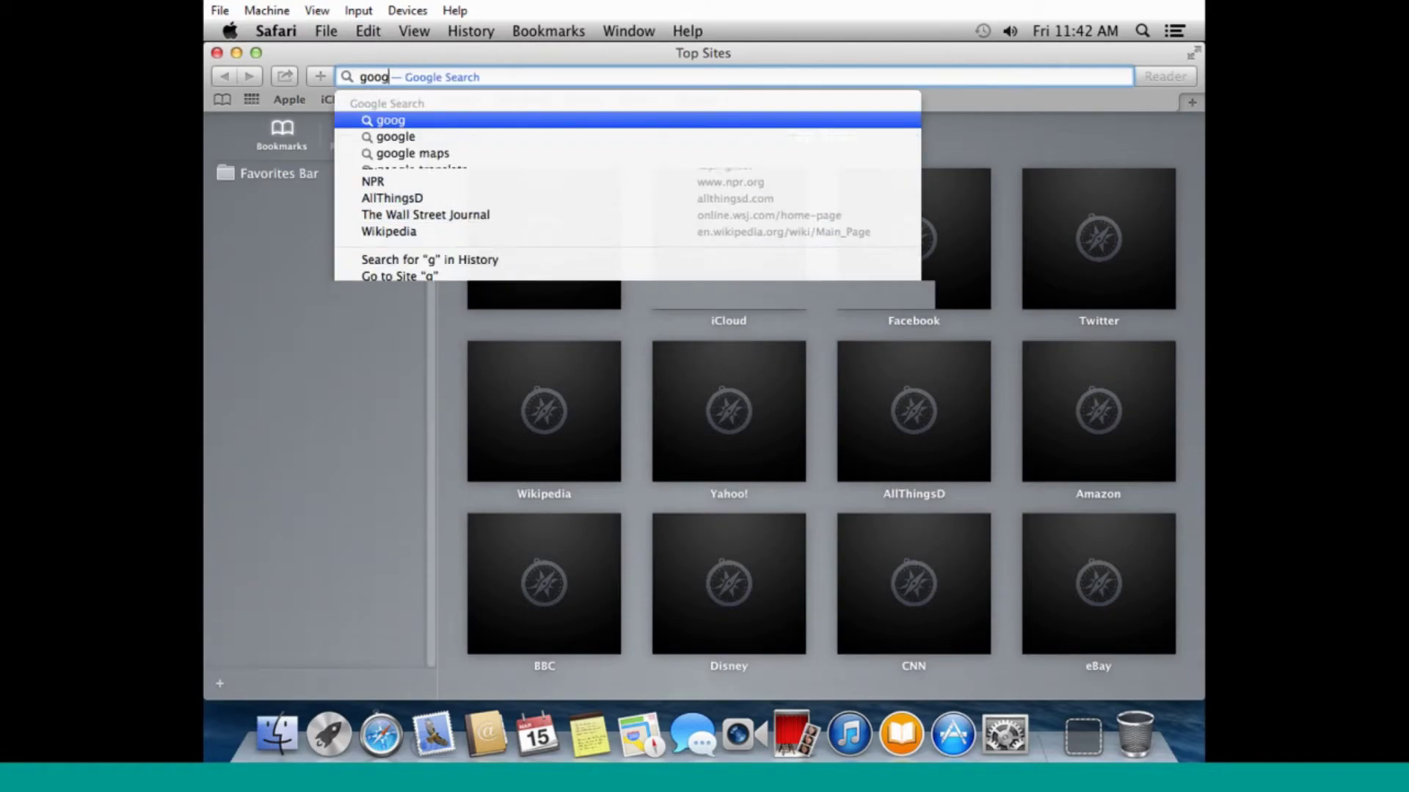
{"action": "type", "text": "le"}
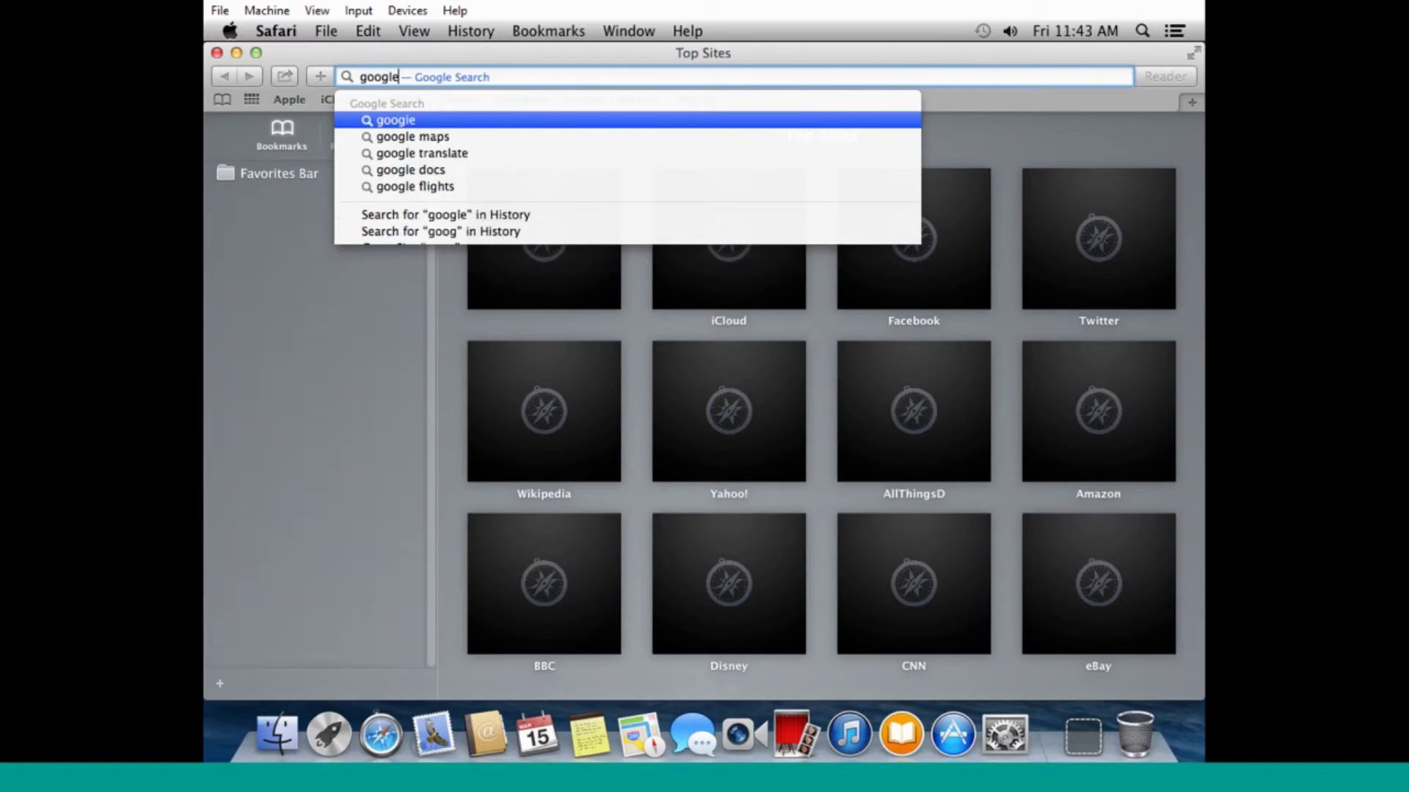
{"action": "key", "text": "Return"}
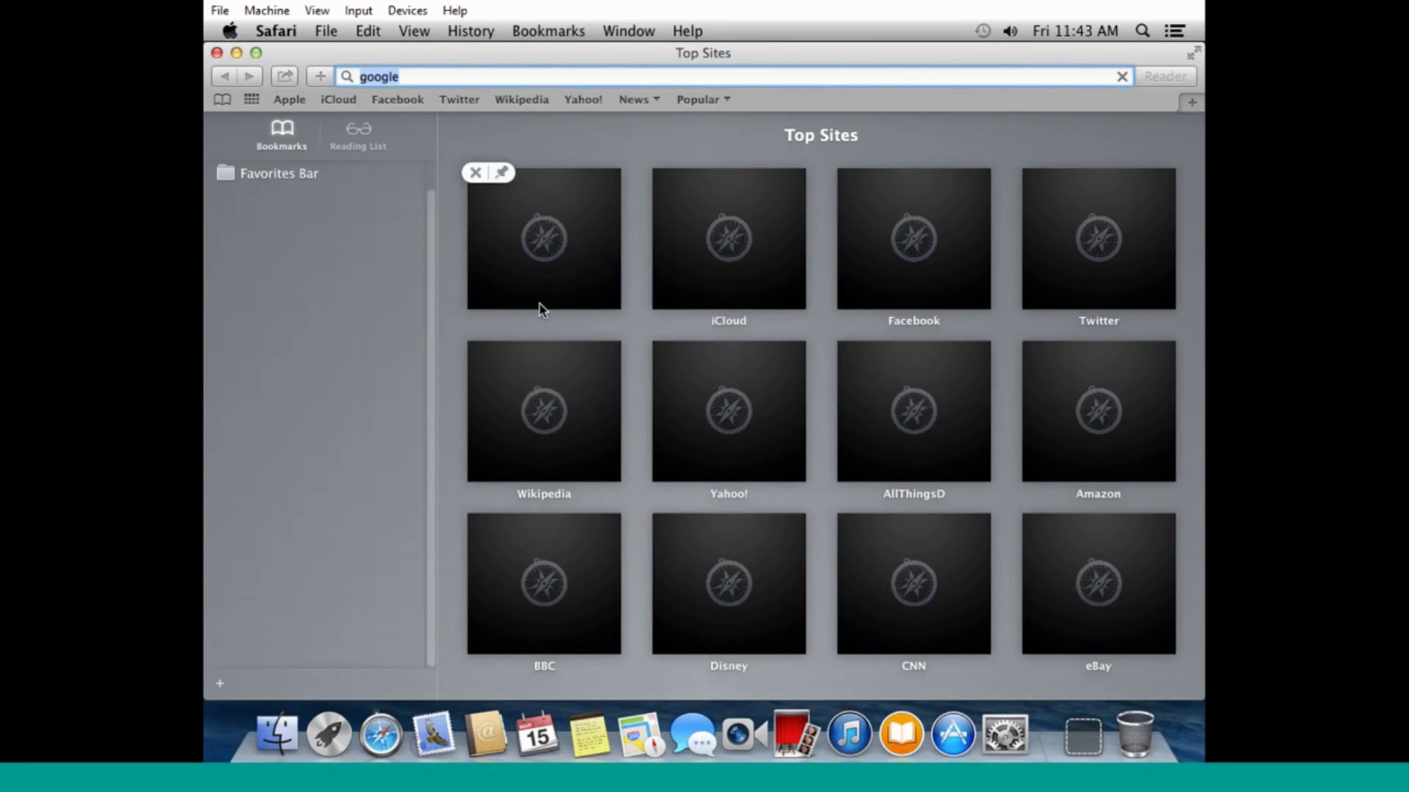
{"action": "left_click", "coordinate": [427, 76]}
{"action": "key", "text": "super+a"}
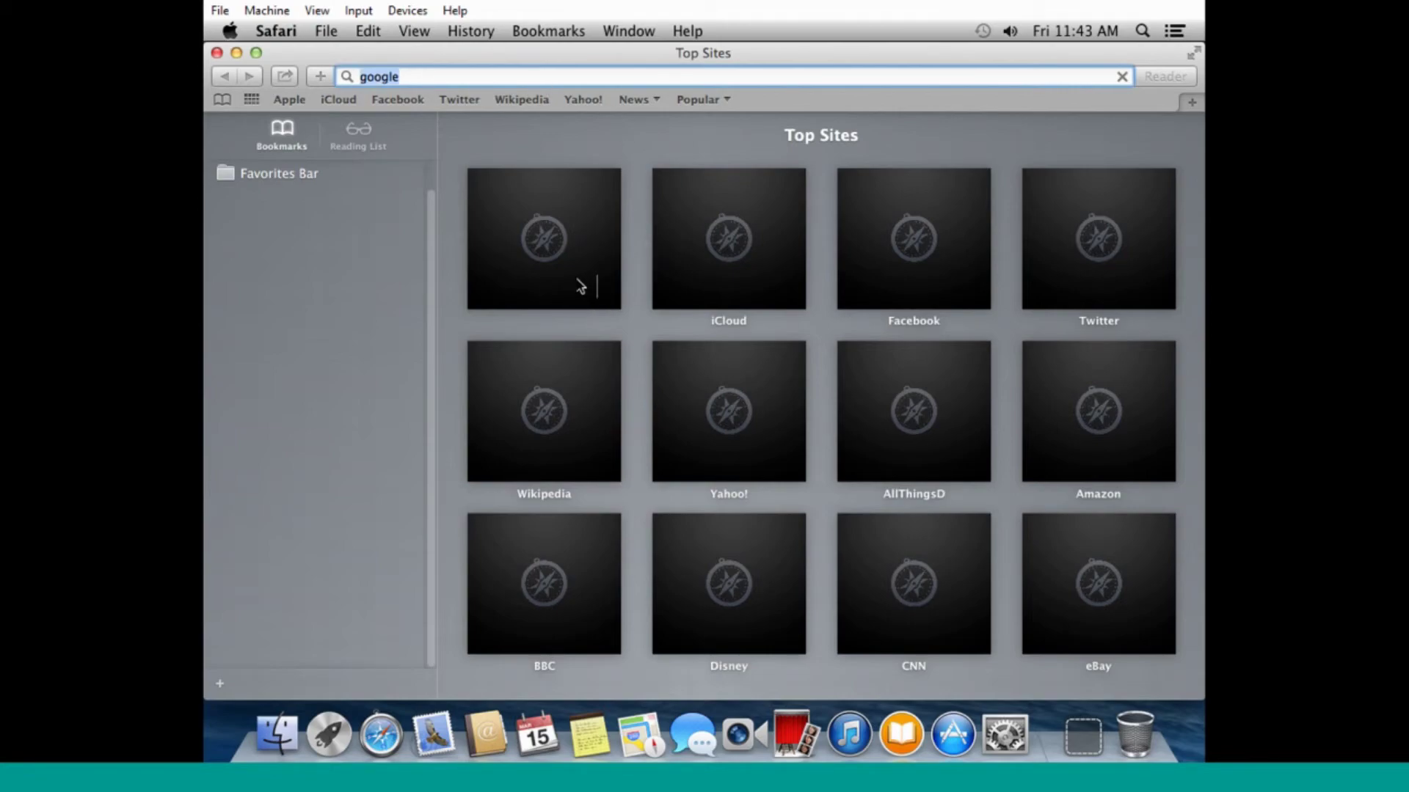
{"action": "key", "text": "Return"}
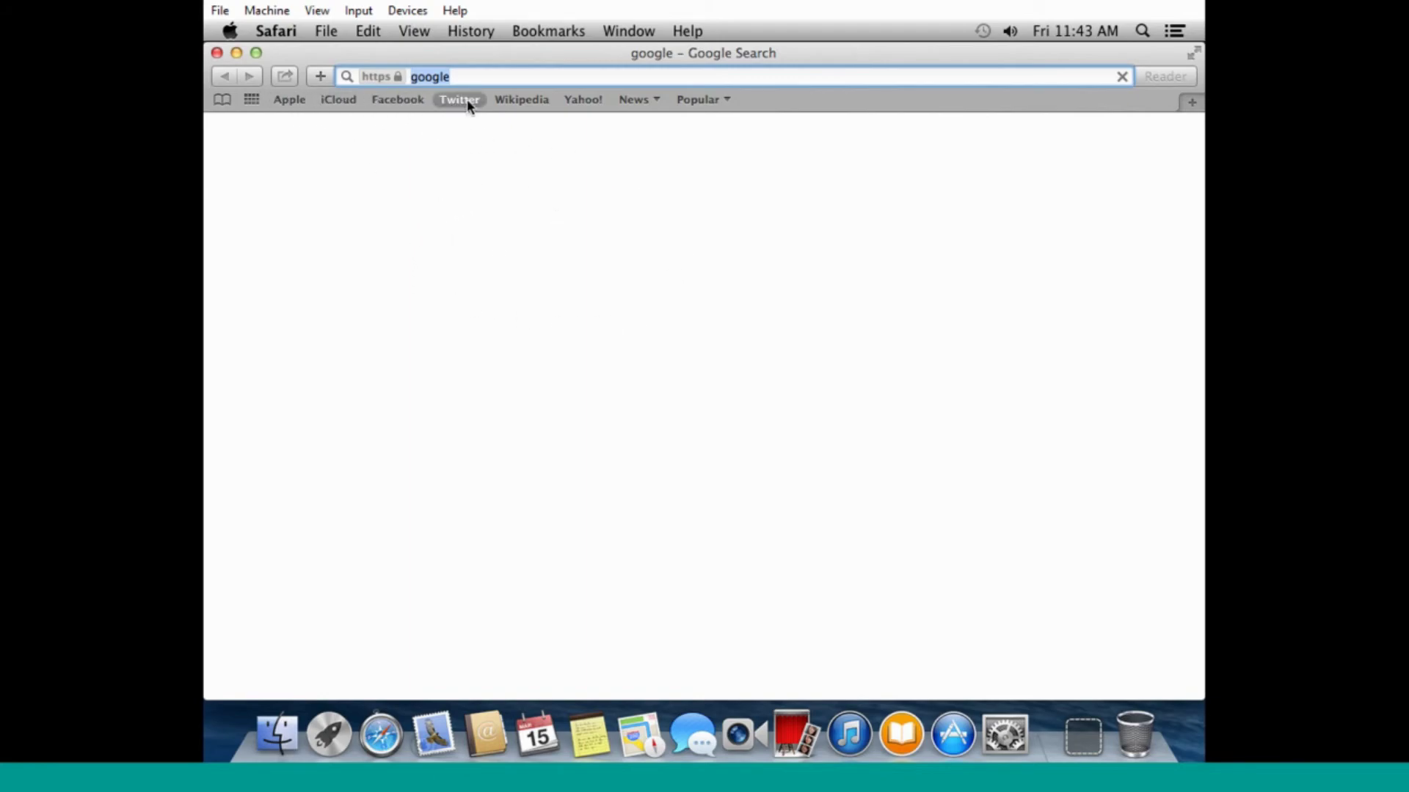
- Try to load the Yahoo! bookmark, and close the Safari window to return to the desktop
{"action": "left_click", "coordinate": [584, 103]}
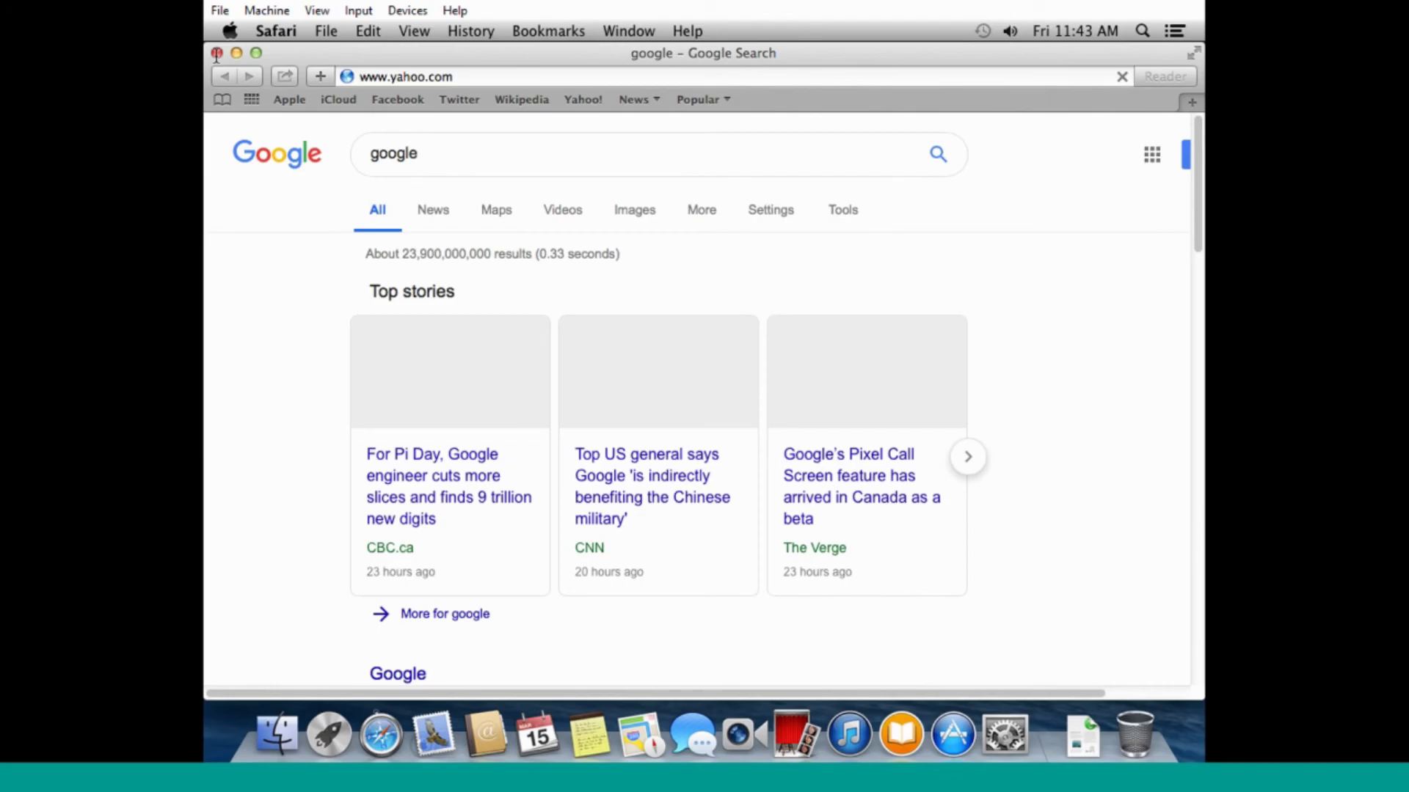
{"action": "key", "text": "shift+Right"}
{"action": "key", "text": "shift+Right"}
{"action": "key", "text": "shift+Right"}
{"action": "key", "text": "shift+Right"}
{"action": "key", "text": "shift+Right"}
{"action": "key", "text": "shift+Right"}
{"action": "key", "text": "shift+Right"}
{"action": "key", "text": "shift+Right"}
{"action": "key", "text": "shift+Right"}
{"action": "key", "text": "shift+Right"}
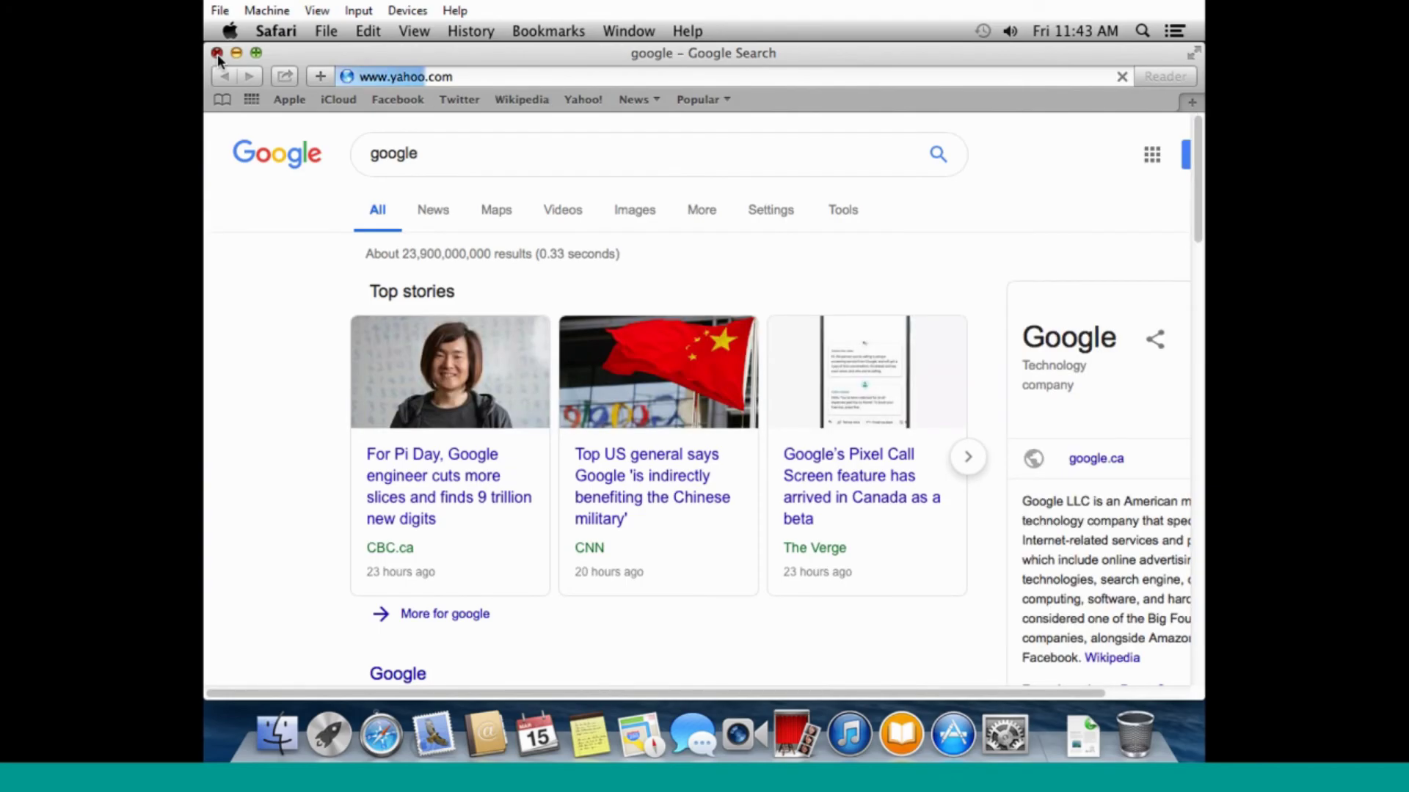
{"action": "key", "text": "shift+Right"}
{"action": "key", "text": "shift+Right"}
{"action": "key", "text": "shift+Right"}
{"action": "left_click", "coordinate": [217, 54]}
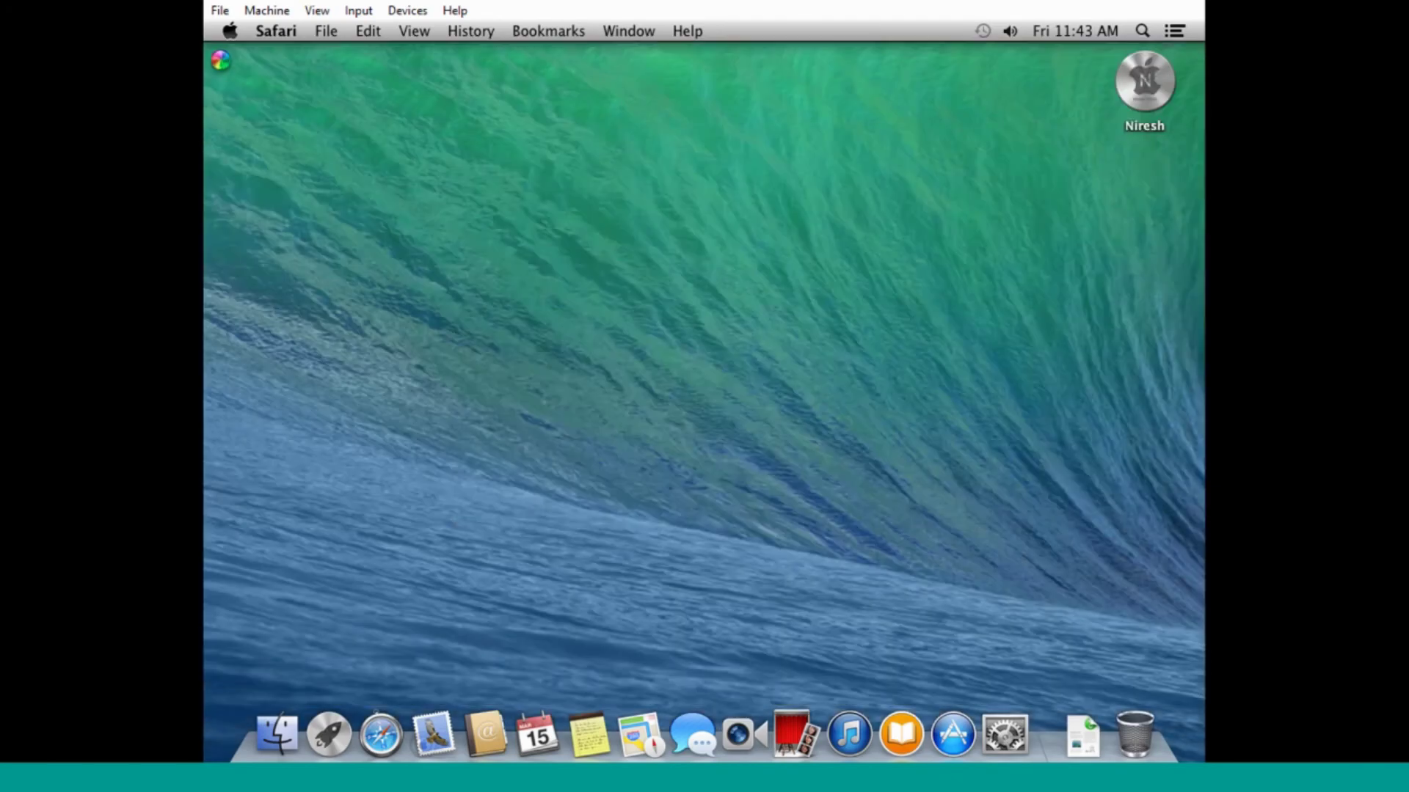
{"action": "left_click_drag", "start_coordinate": [513, 215], "coordinate": [737, 317]}
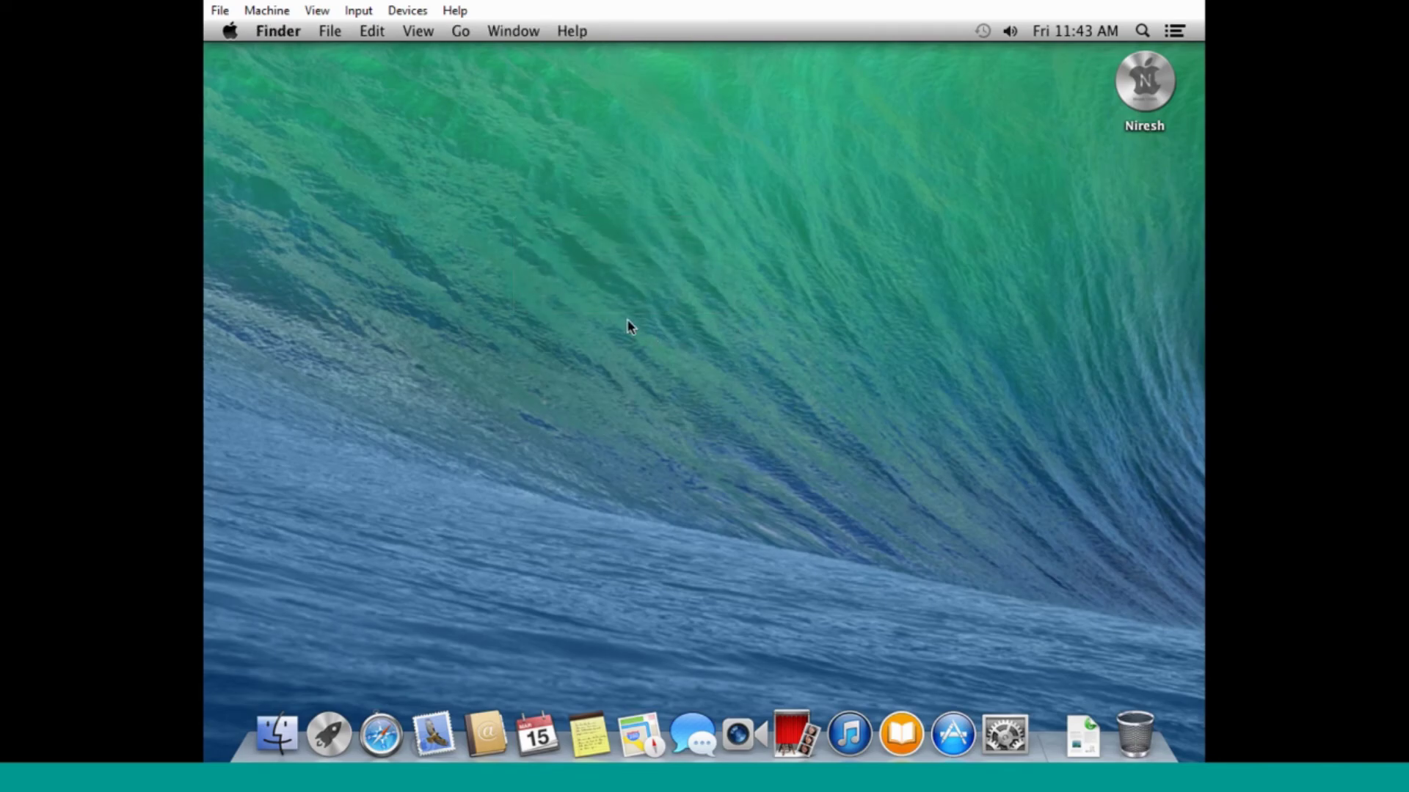